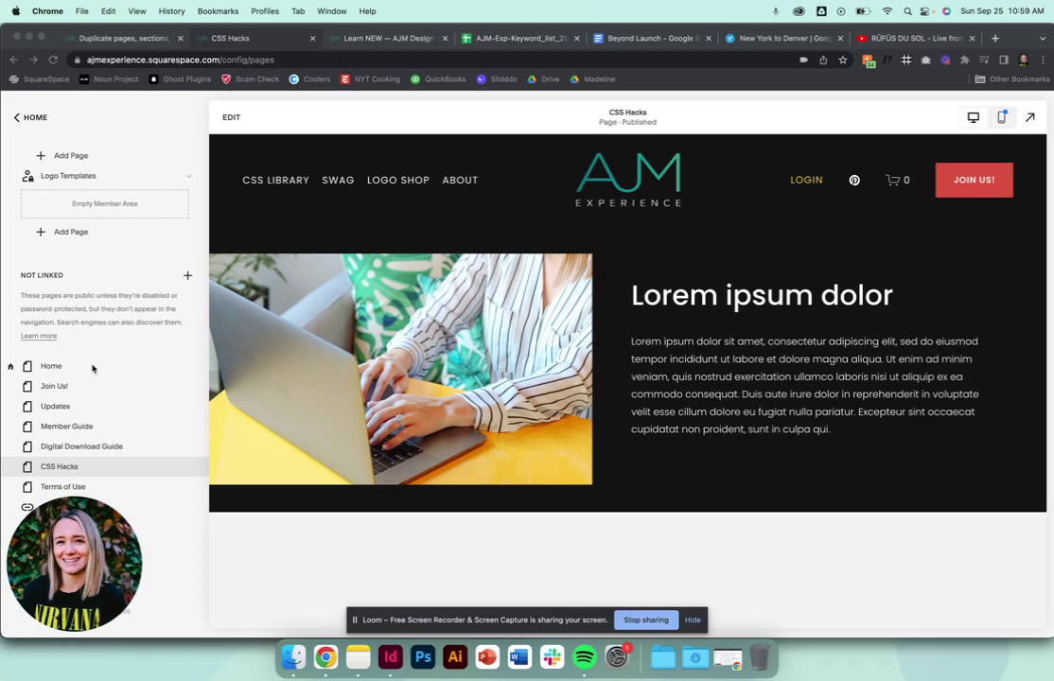
- Duplicate the CSS Hacks page from its page settings
{"action": "left_click", "coordinate": [149, 344]}
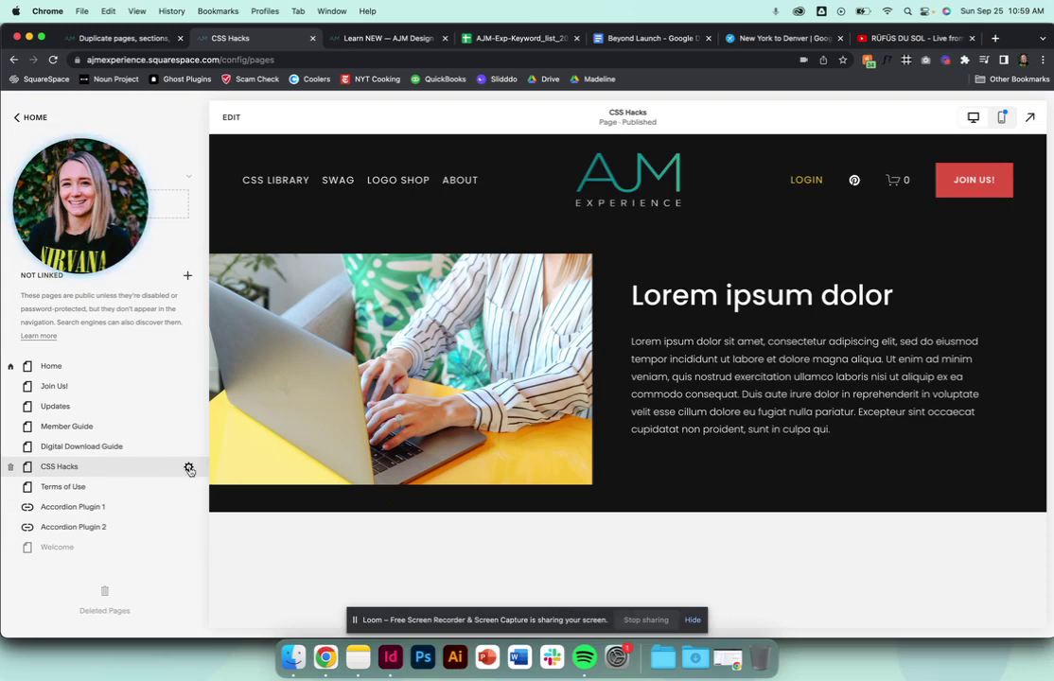
{"action": "left_click", "coordinate": [188, 469]}
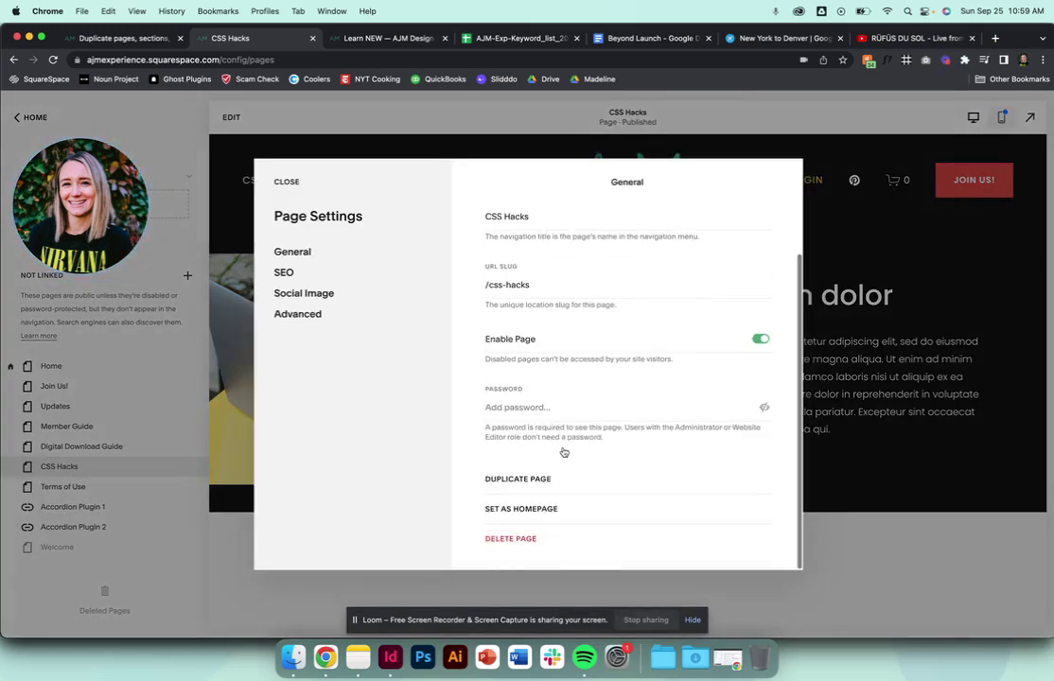
{"action": "left_click", "coordinate": [518, 479]}
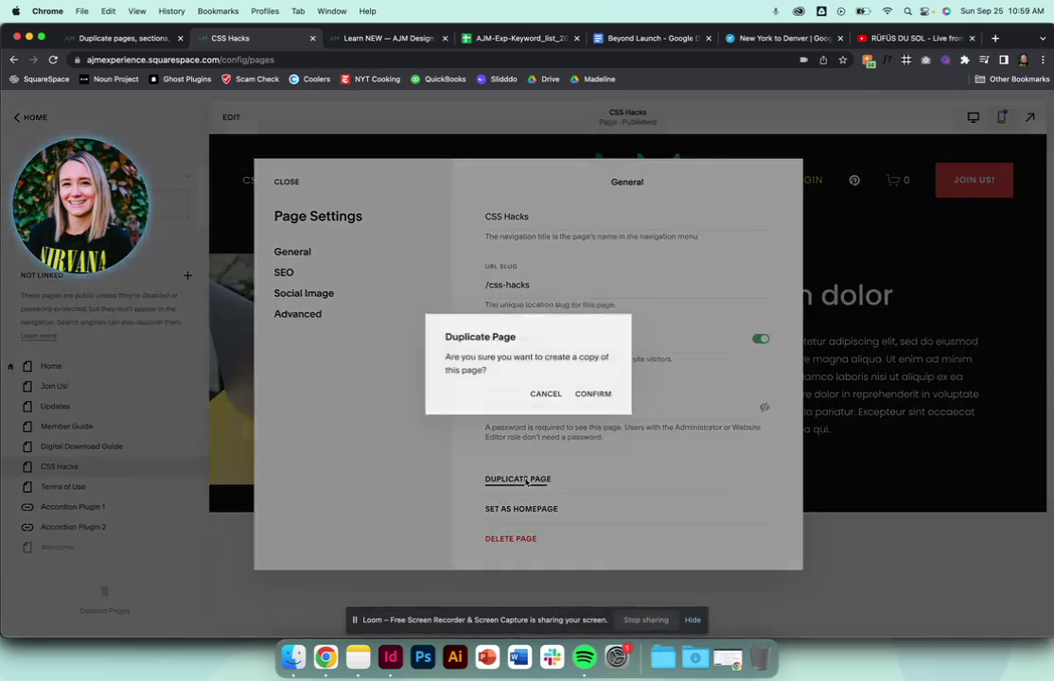
{"action": "left_click", "coordinate": [603, 396]}
- Name the duplicated page "Name new page" and move it directly below CSS Hacks in the Not Linked list
{"action": "type", "text": "Name"}
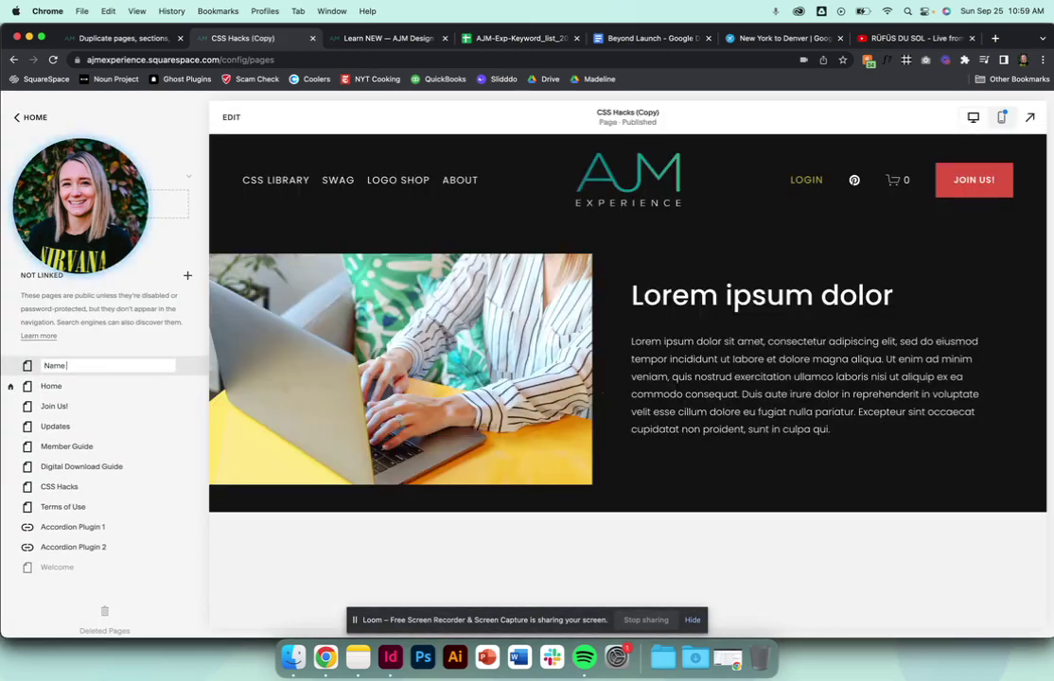
{"action": "type", "text": " new page"}
{"action": "key", "text": "Return"}
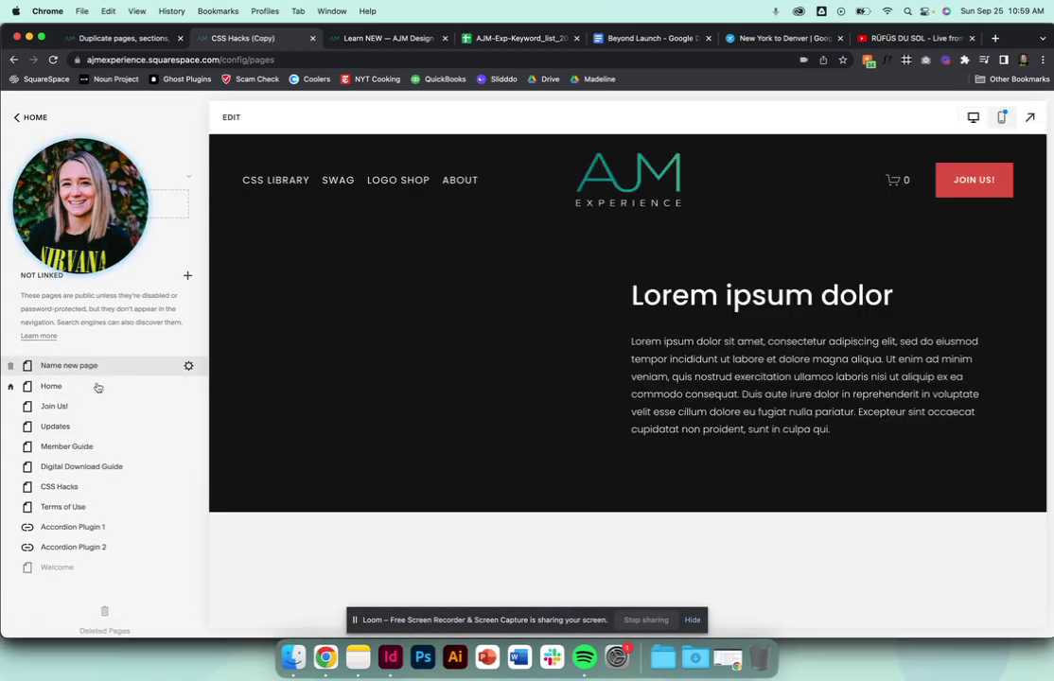
{"action": "left_click_drag", "start_coordinate": [95, 365], "coordinate": [94, 487]}
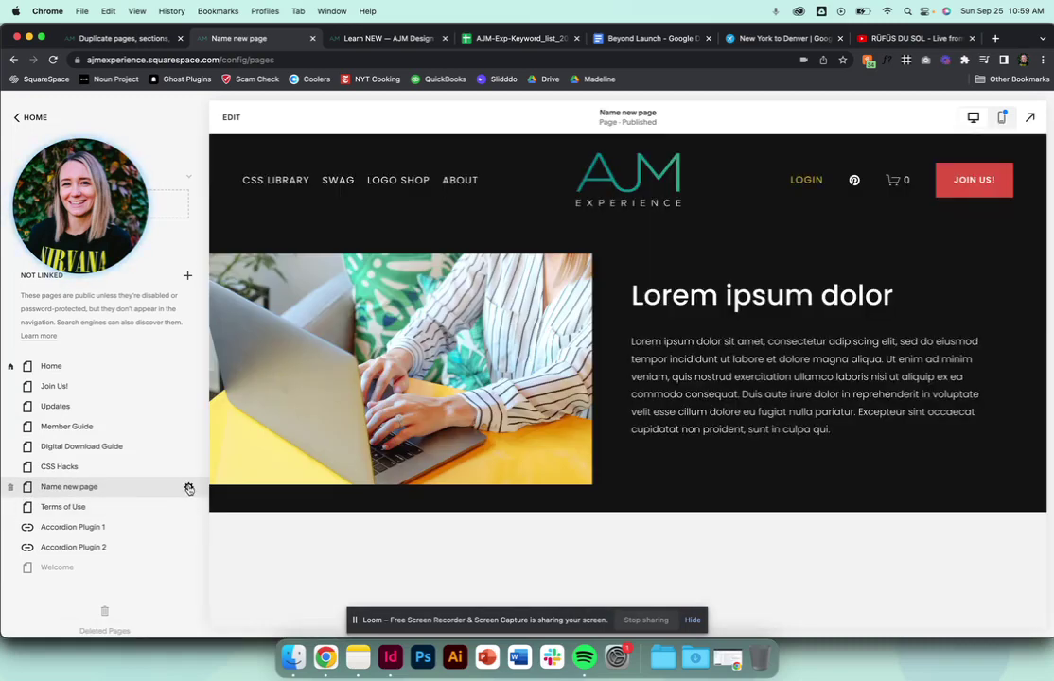
- Check the URL slug and the SEO title and description fields in the settings of "Name new page"
{"action": "left_click", "coordinate": [188, 489]}
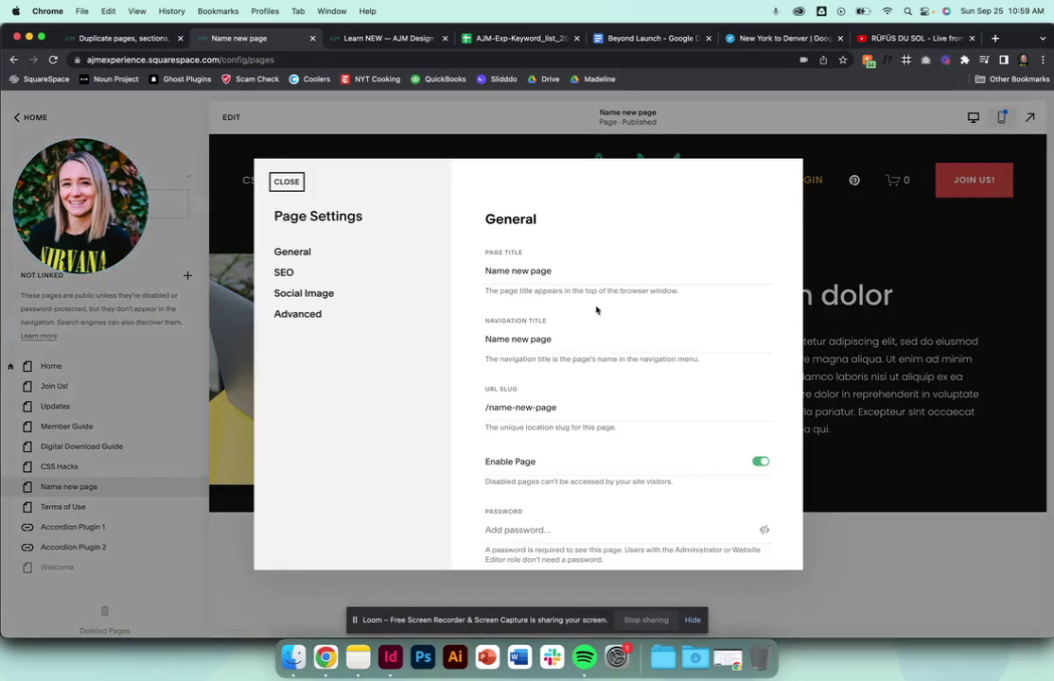
{"action": "scroll", "coordinate": [596, 309], "scroll_direction": "down", "scroll_amount": 2}
{"action": "triple_click", "coordinate": [539, 322]}
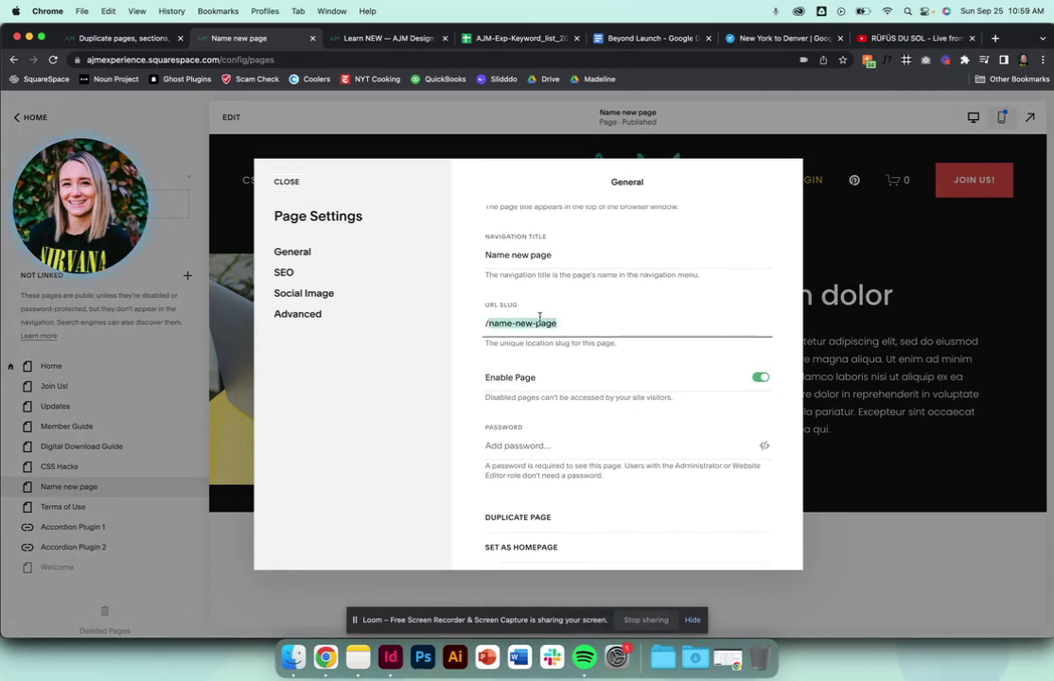
{"action": "scroll", "coordinate": [607, 324], "scroll_direction": "down", "scroll_amount": 1}
{"action": "left_click", "coordinate": [284, 272]}
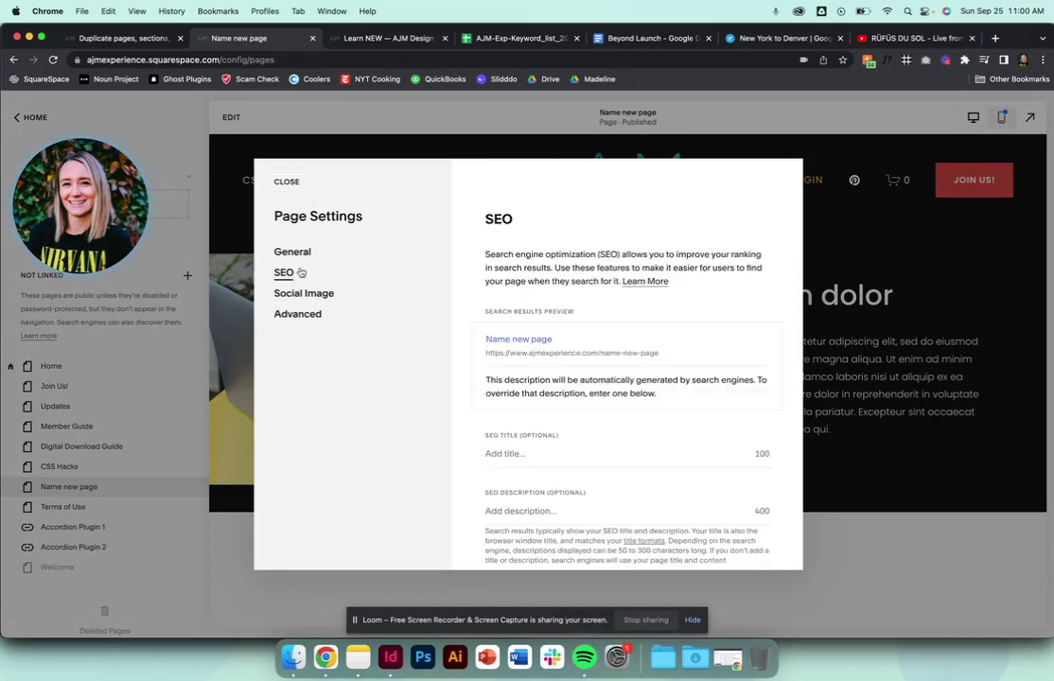
{"action": "left_click", "coordinate": [530, 455]}
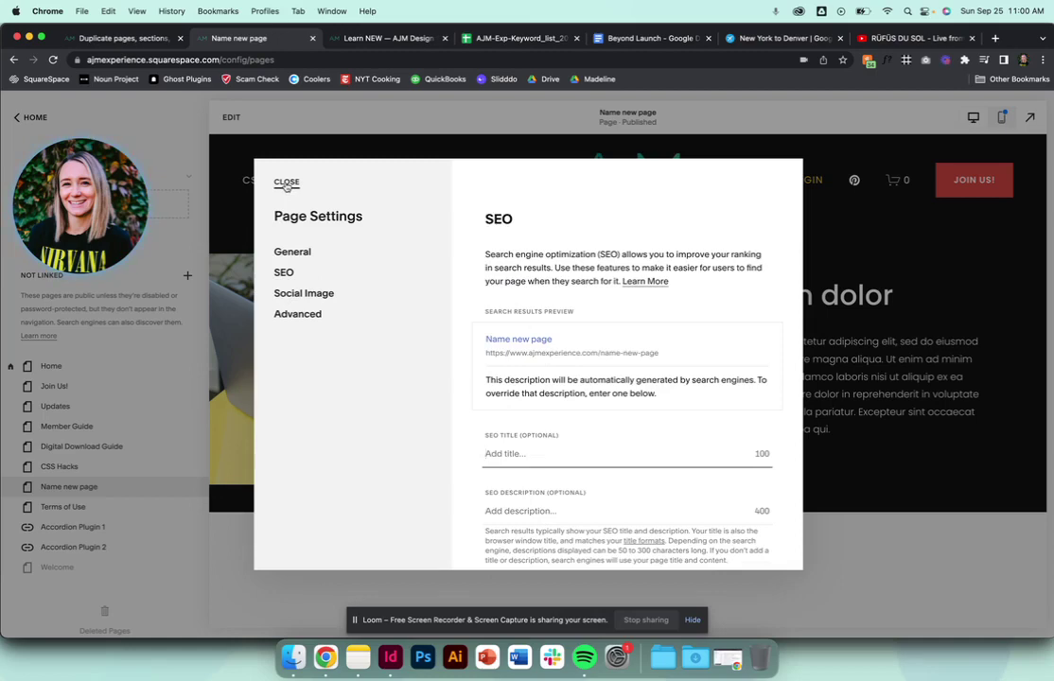
{"action": "left_click", "coordinate": [285, 184]}
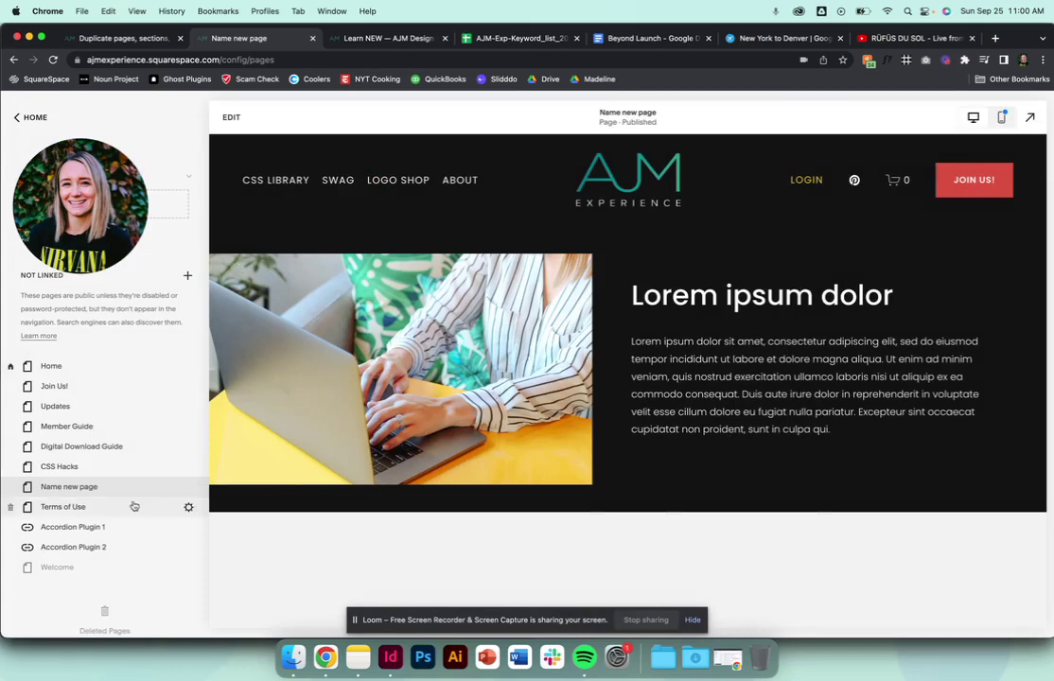
- Preview the duplicated page at full width and review its sections down to the footer
{"action": "left_click", "coordinate": [1029, 117]}
{"action": "scroll", "coordinate": [871, 324], "scroll_direction": "down", "scroll_amount": 5}
{"action": "scroll", "coordinate": [870, 324], "scroll_direction": "up", "scroll_amount": 5}
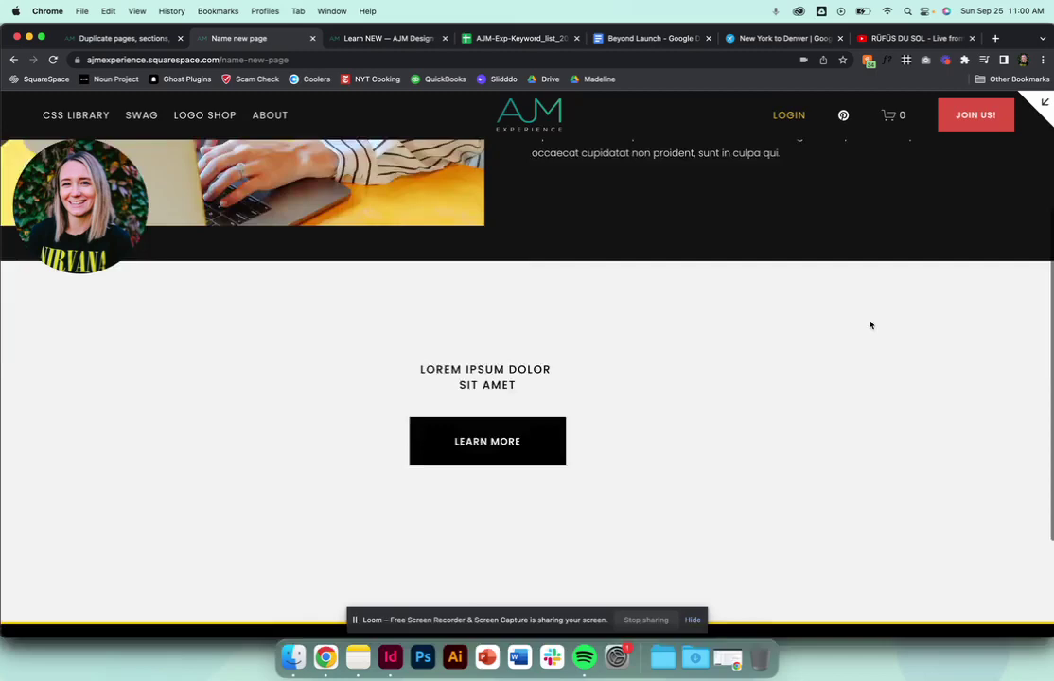
{"action": "left_click", "coordinate": [1044, 106]}
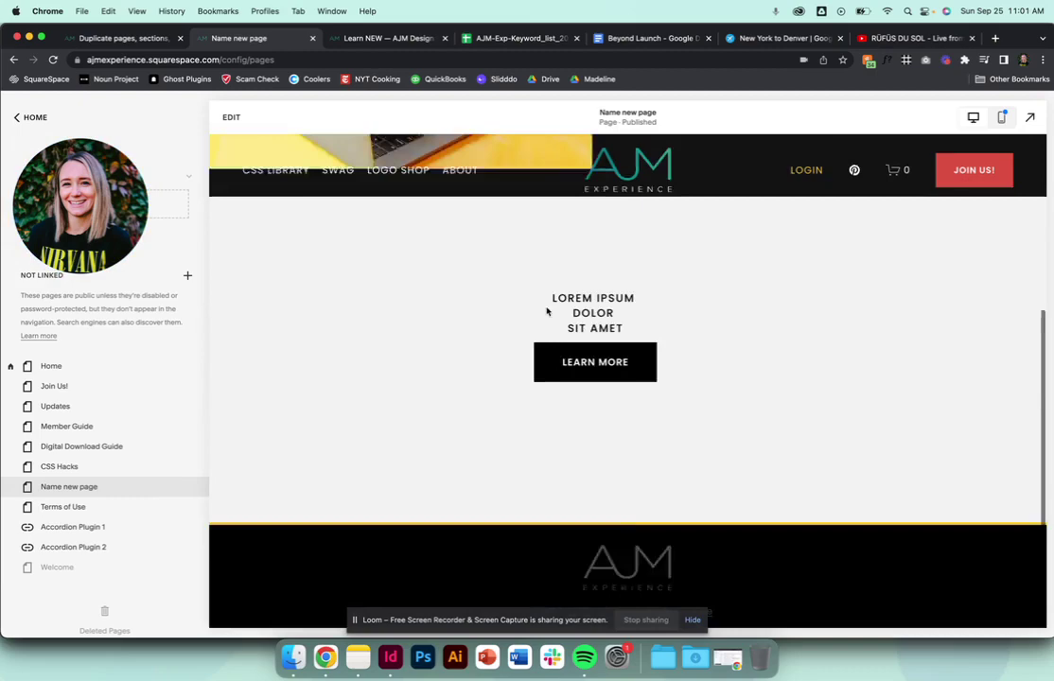
{"action": "scroll", "coordinate": [547, 312], "scroll_direction": "down", "scroll_amount": 3}
{"action": "scroll", "coordinate": [547, 312], "scroll_direction": "up", "scroll_amount": 3}
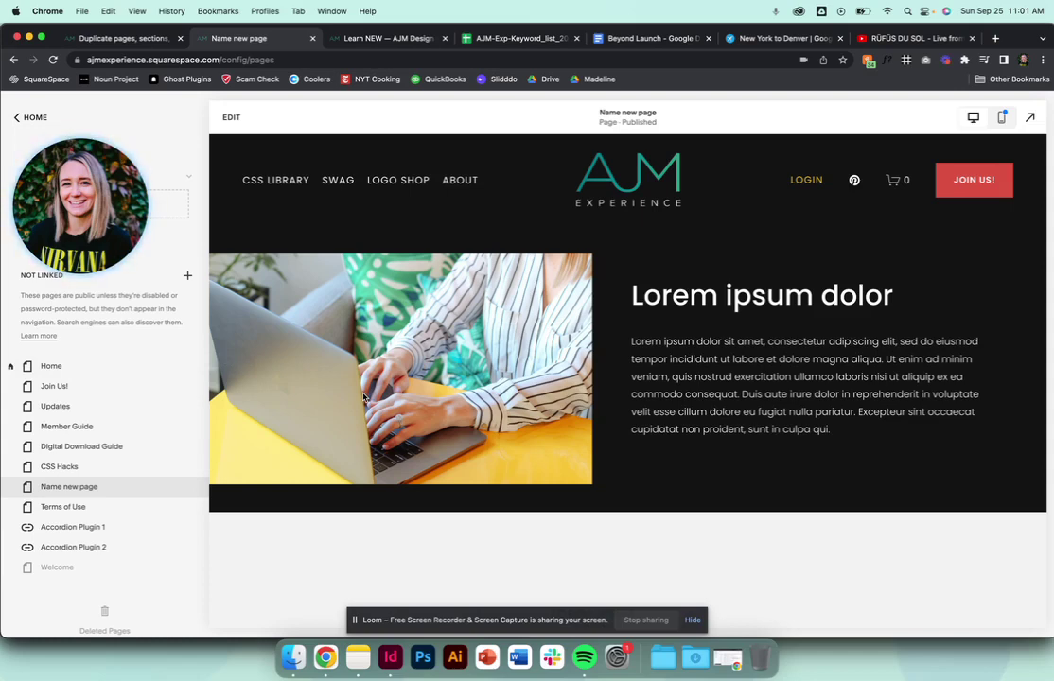
- Edit the page, duplicate the first image-and-text section, and move the copy below the Learn More section
{"action": "left_click", "coordinate": [232, 119]}
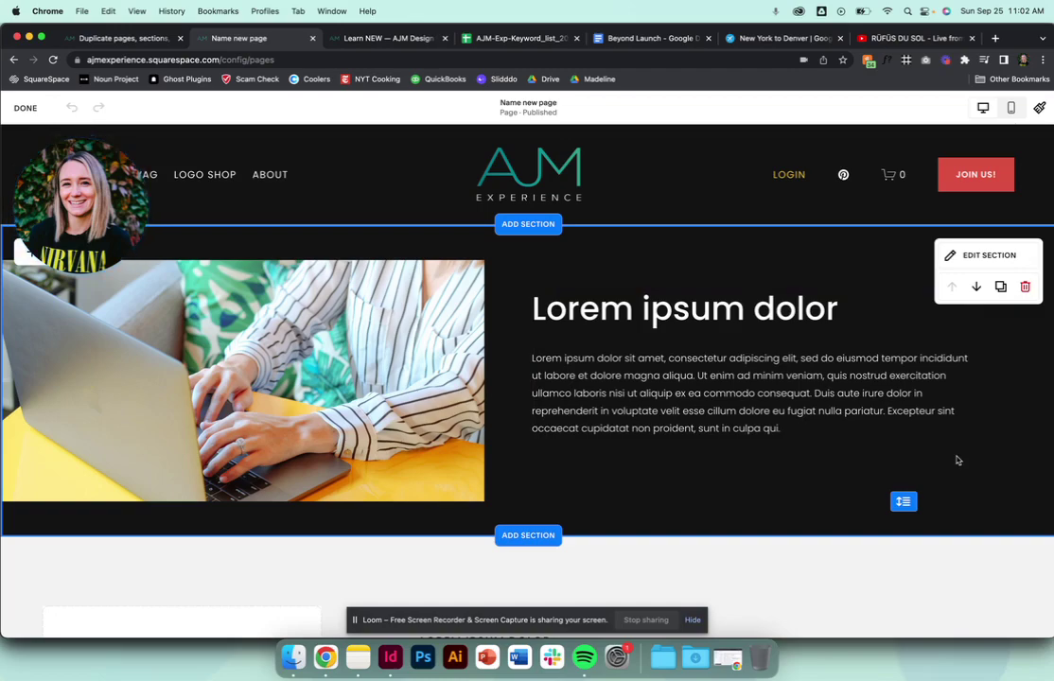
{"action": "scroll", "coordinate": [957, 460], "scroll_direction": "down", "scroll_amount": 3}
{"action": "scroll", "coordinate": [493, 392], "scroll_direction": "up", "scroll_amount": 3}
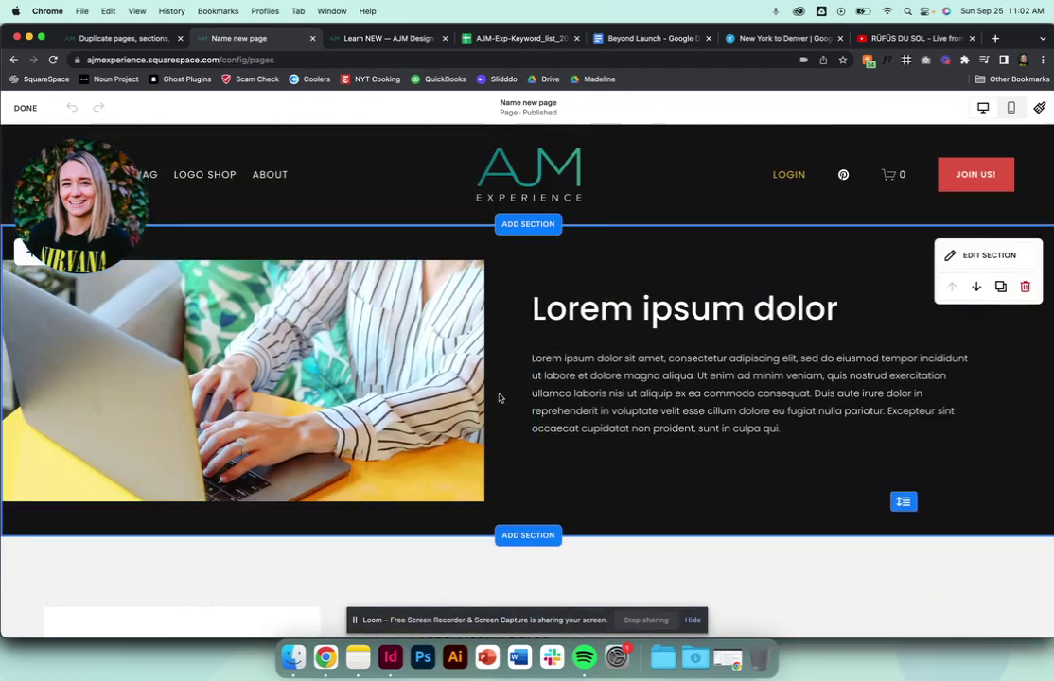
{"action": "left_click", "coordinate": [1000, 287]}
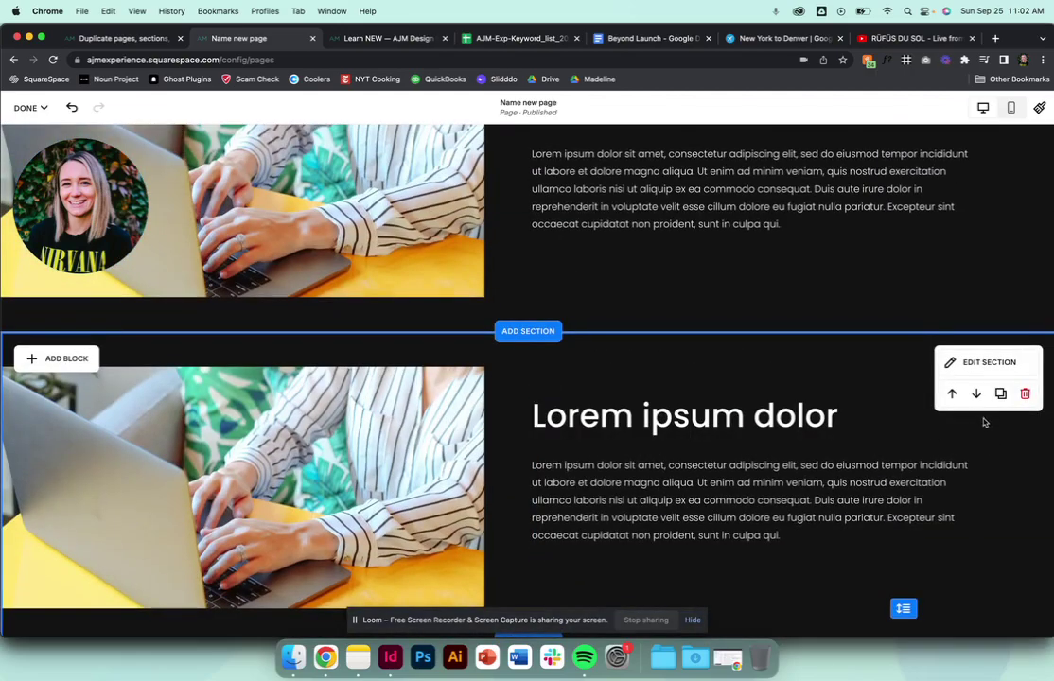
{"action": "left_click", "coordinate": [976, 394]}
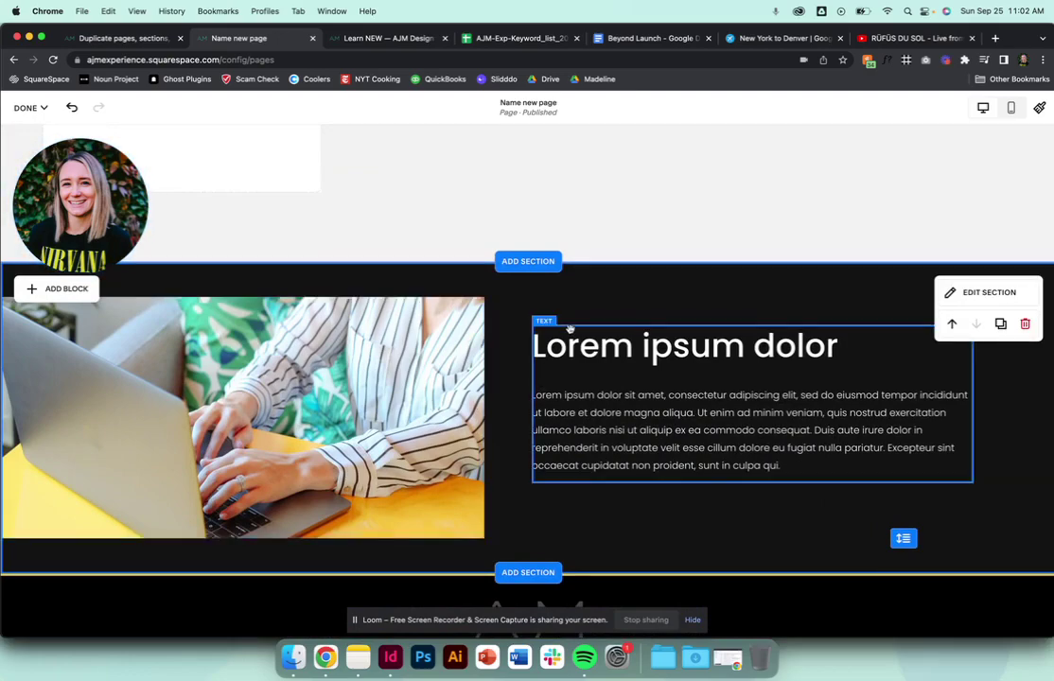
- Swap the two blocks in the duplicated section so the text sits on the left and the image on the right
{"action": "left_click_drag", "start_coordinate": [570, 327], "coordinate": [81, 352]}
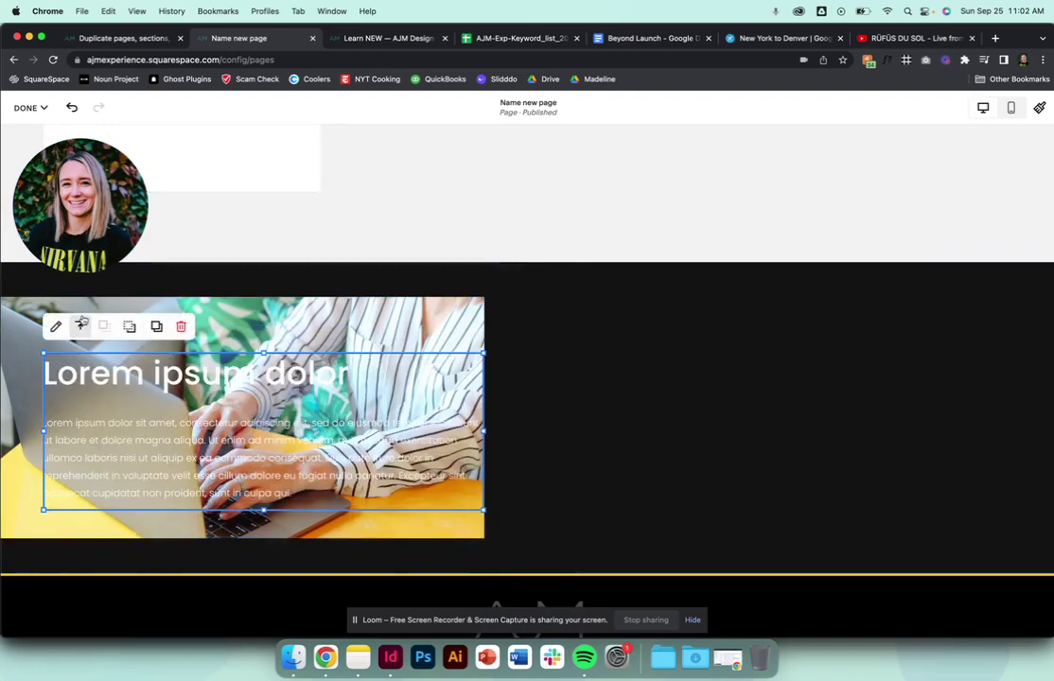
{"action": "left_click_drag", "start_coordinate": [80, 304], "coordinate": [613, 306]}
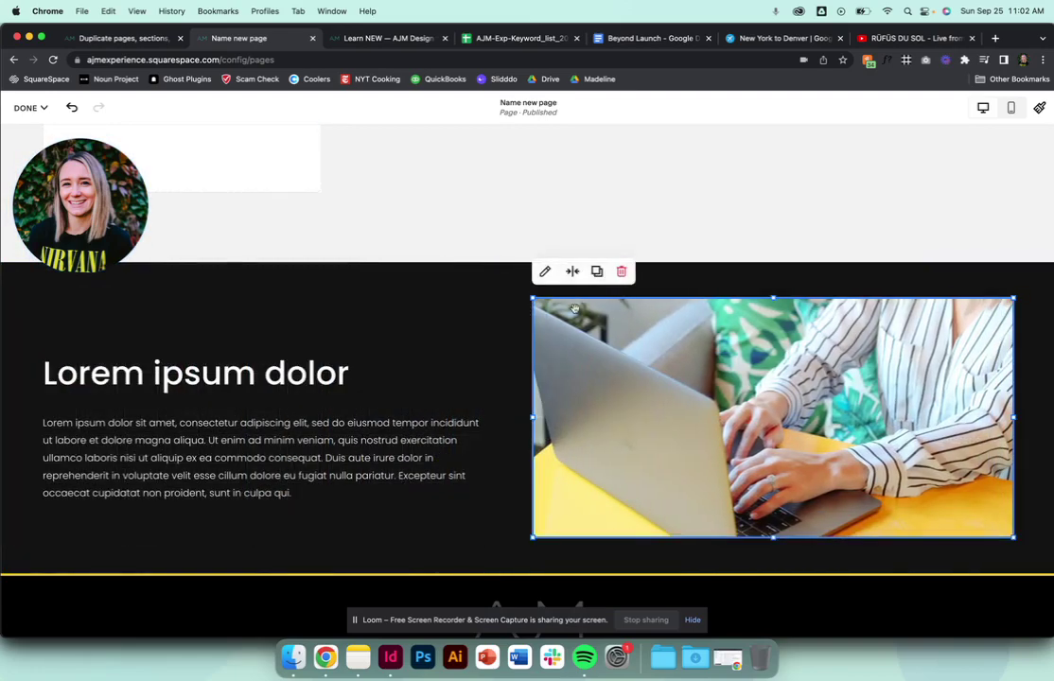
{"action": "left_click_drag", "start_coordinate": [204, 357], "coordinate": [203, 333]}
{"action": "left_click", "coordinate": [452, 537]}
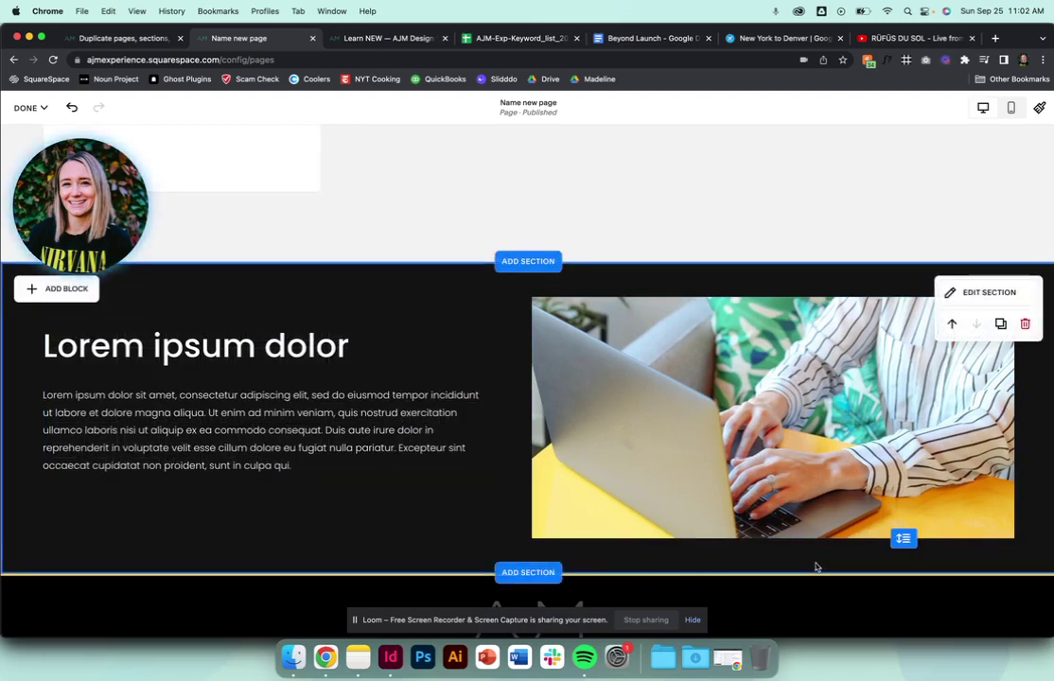
- Apply the Bright 1 color theme to the duplicated section
{"action": "left_click", "coordinate": [972, 291]}
{"action": "left_click", "coordinate": [971, 302]}
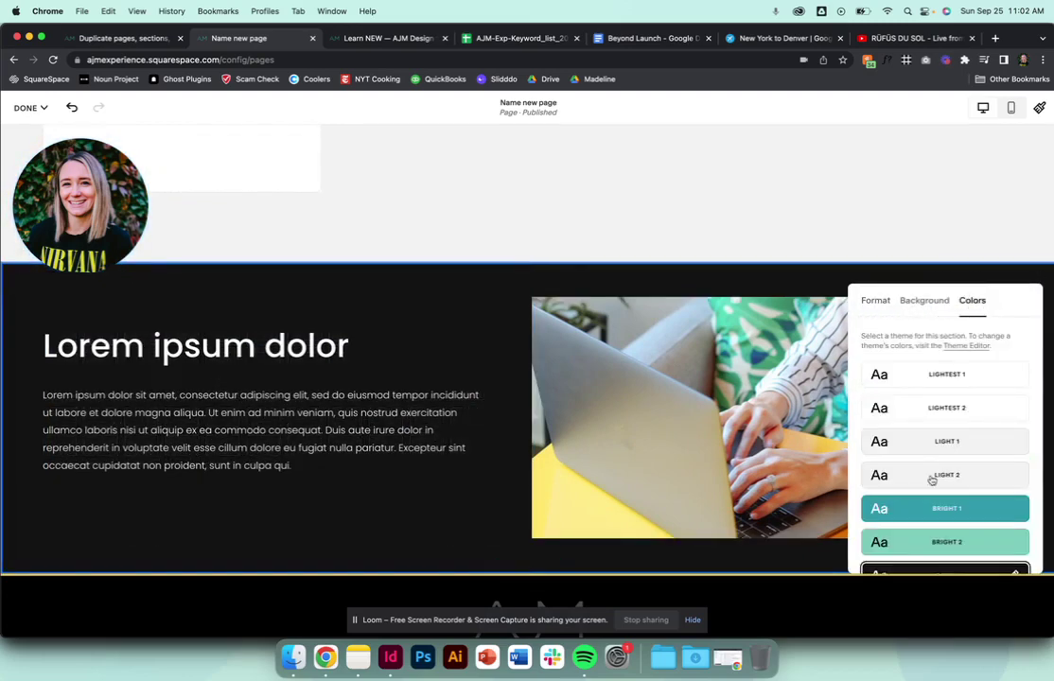
{"action": "scroll", "coordinate": [930, 469], "scroll_direction": "down", "scroll_amount": 1}
{"action": "left_click", "coordinate": [924, 456]}
{"action": "left_click", "coordinate": [483, 299]}
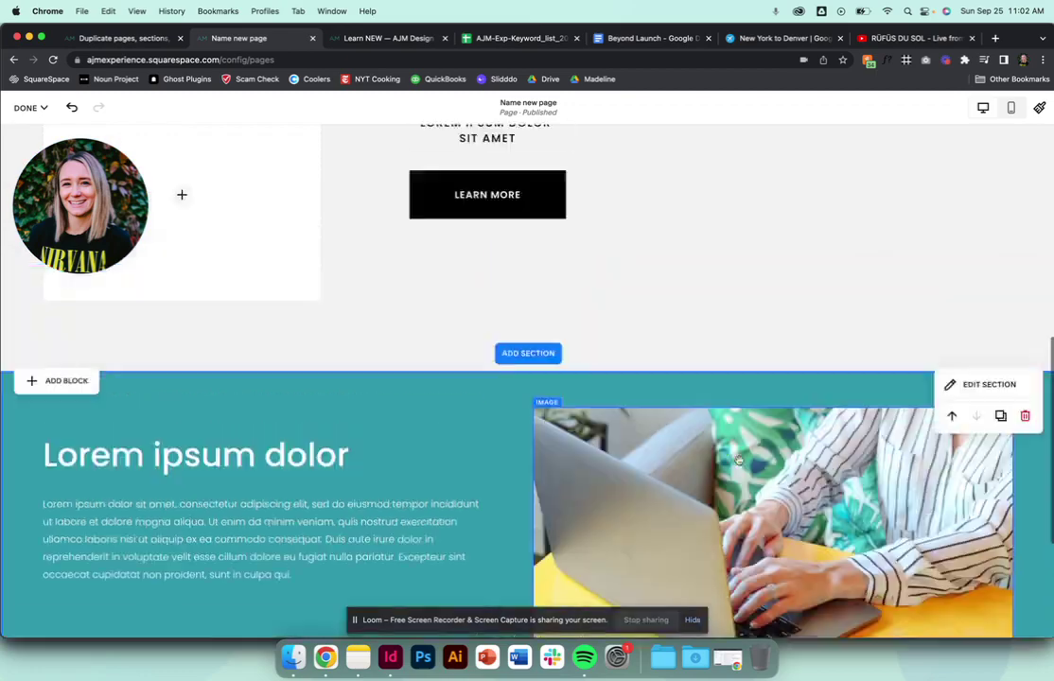
{"action": "scroll", "coordinate": [741, 465], "scroll_direction": "down", "scroll_amount": 2}
{"action": "scroll", "coordinate": [741, 465], "scroll_direction": "down", "scroll_amount": 7}
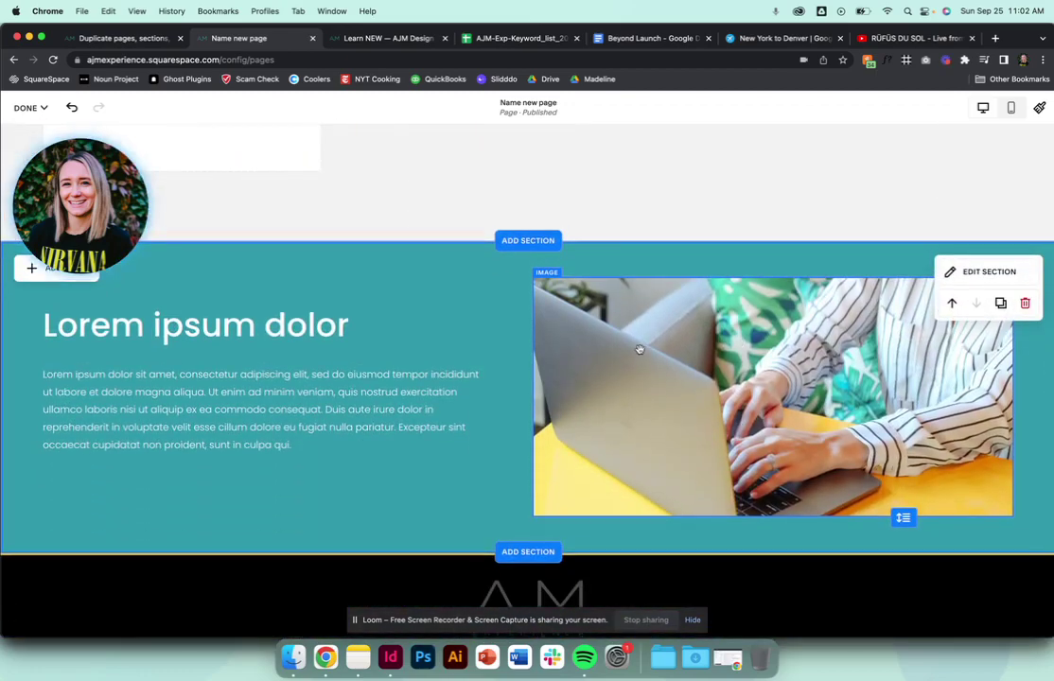
{"action": "scroll", "coordinate": [640, 350], "scroll_direction": "up", "scroll_amount": 5}
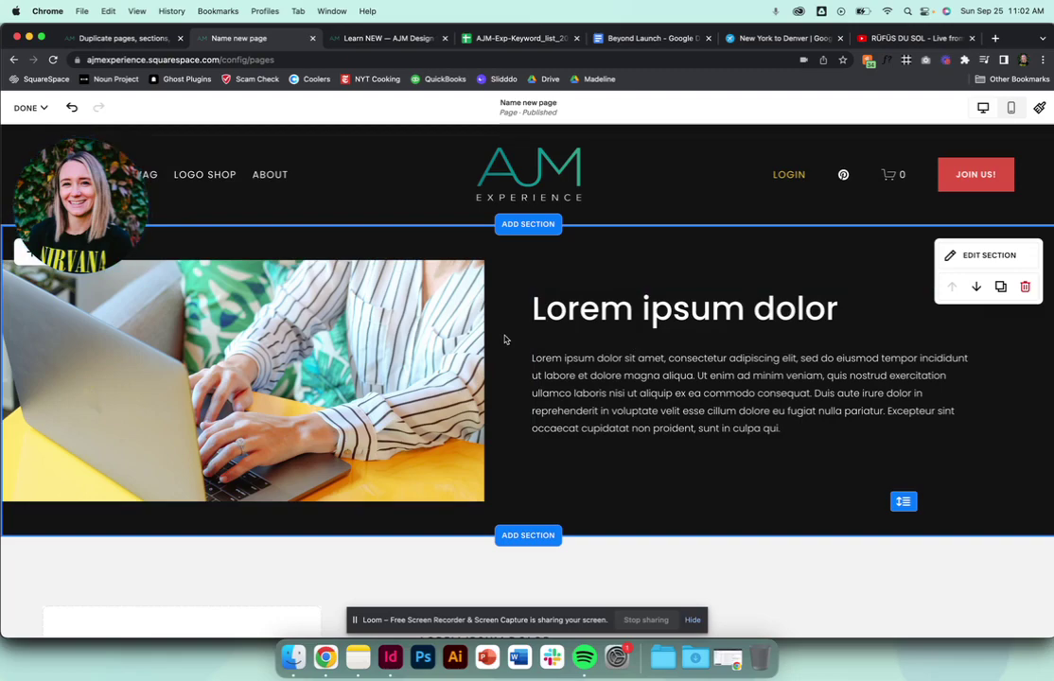
{"action": "scroll", "coordinate": [505, 340], "scroll_direction": "down", "scroll_amount": 10}
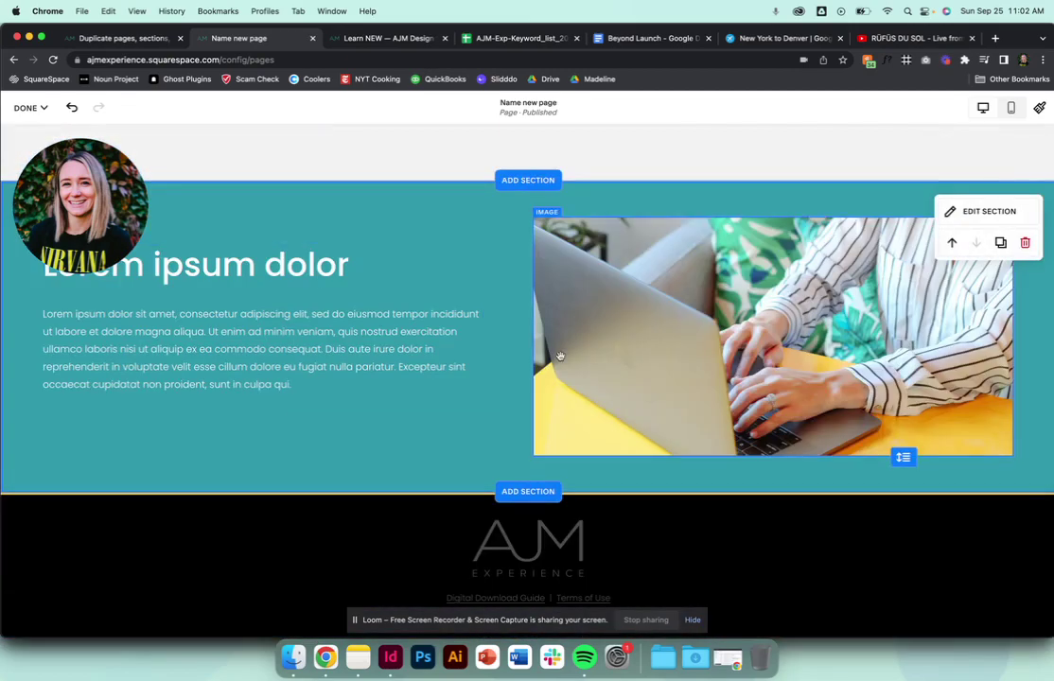
- Duplicate the empty image block in the Learn More section and place the copy beside it, over the heading and button
{"action": "scroll", "coordinate": [525, 399], "scroll_direction": "up", "scroll_amount": 5}
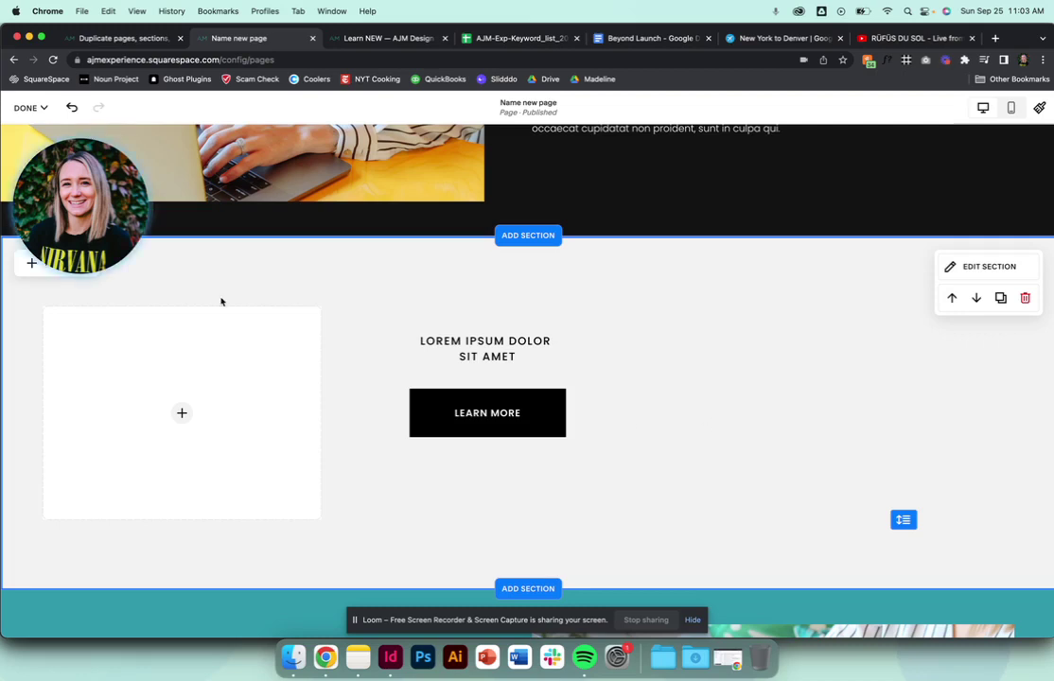
{"action": "left_click", "coordinate": [206, 330]}
{"action": "scroll", "coordinate": [205, 330], "scroll_direction": "up", "scroll_amount": 2}
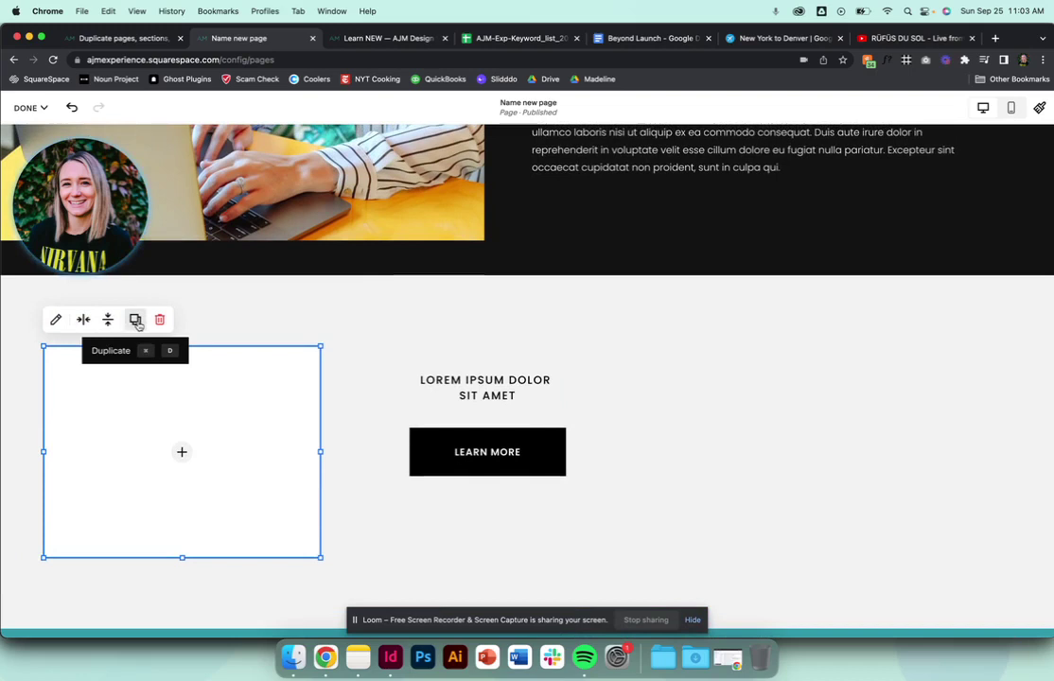
{"action": "left_click", "coordinate": [253, 308]}
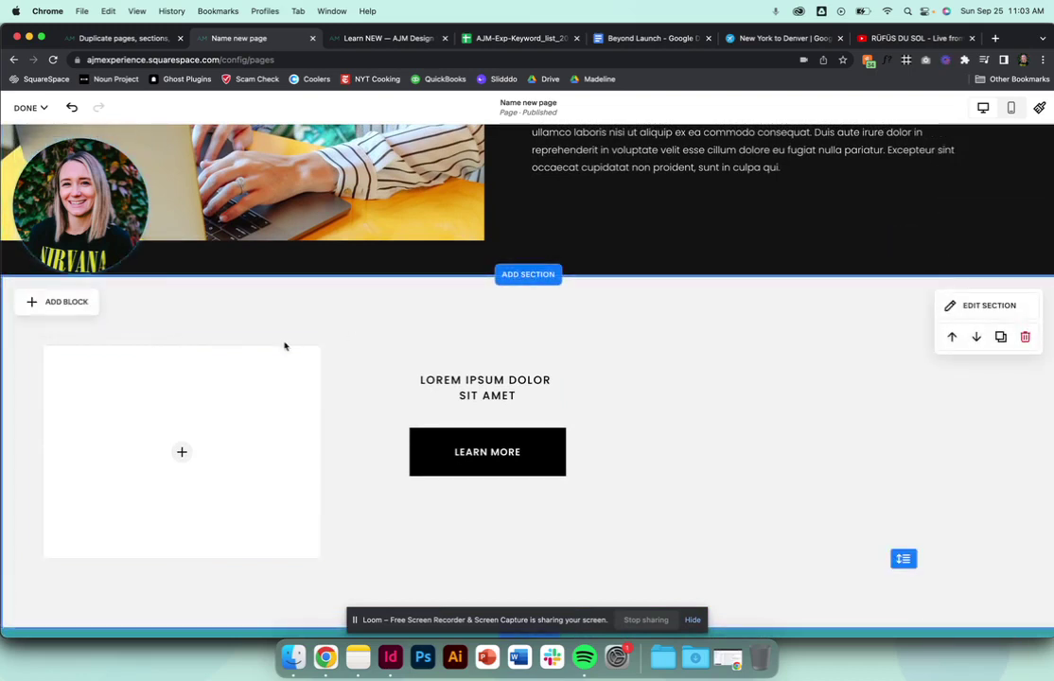
{"action": "left_click", "coordinate": [144, 368]}
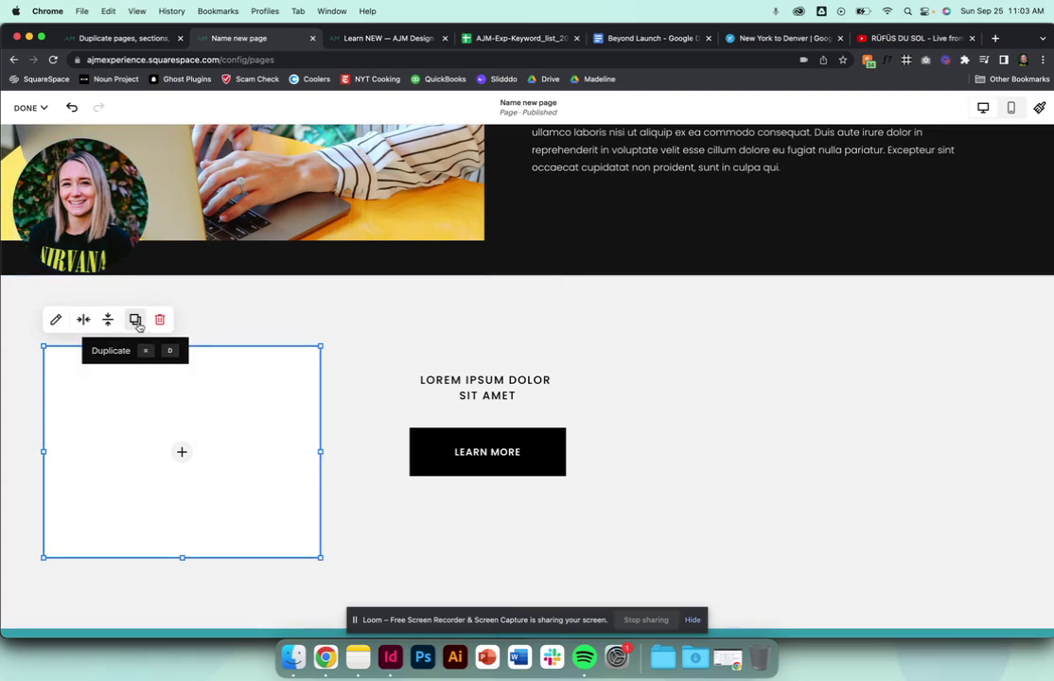
{"action": "left_click", "coordinate": [138, 323]}
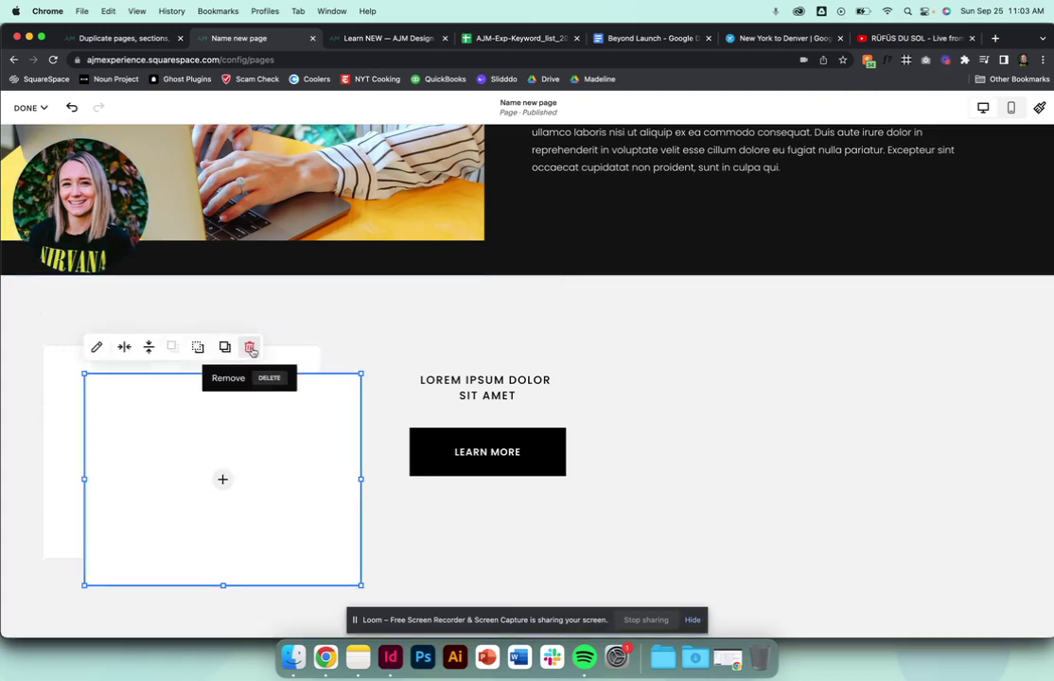
{"action": "left_click_drag", "start_coordinate": [326, 415], "coordinate": [603, 390]}
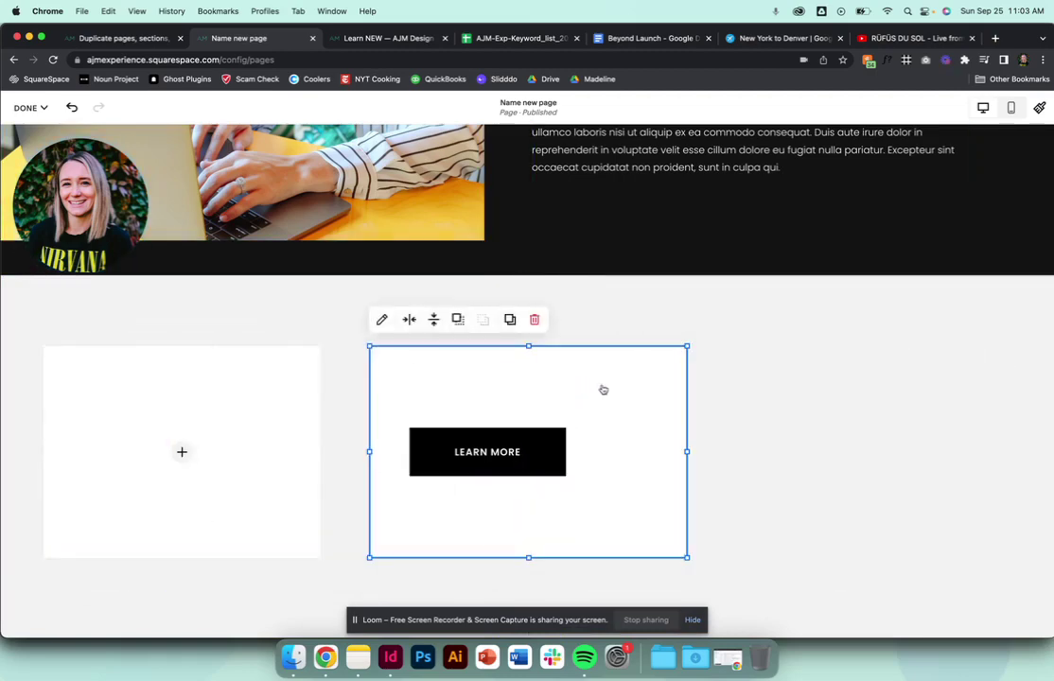
- Delete the duplicated image block covering the heading and button
{"action": "left_click", "coordinate": [538, 321]}
{"action": "left_click", "coordinate": [600, 405]}
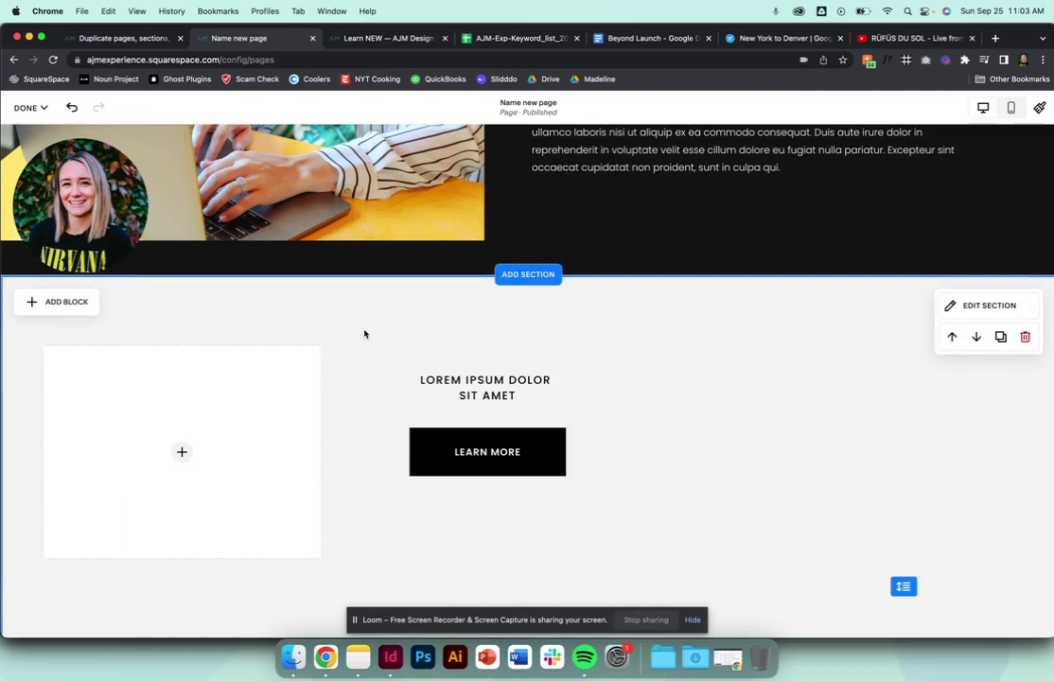
- Select the heading and the Learn More button together as a group, then clear the selection
{"action": "left_click_drag", "start_coordinate": [354, 331], "coordinate": [651, 516]}
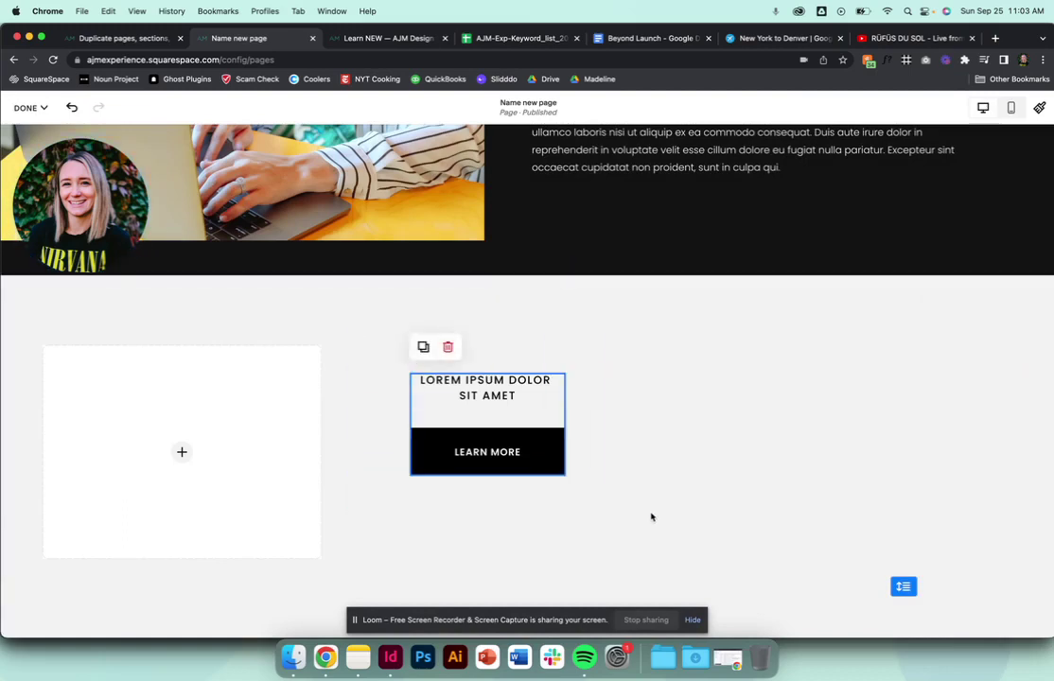
{"action": "left_click", "coordinate": [617, 382]}
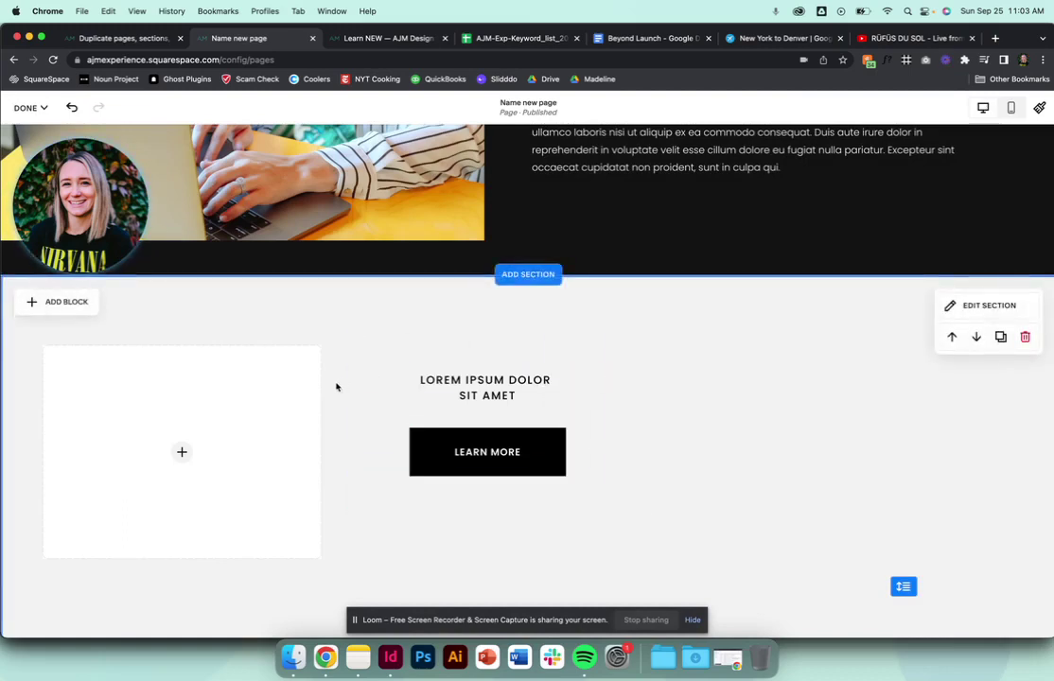
- Align the text vertically to the middle of the heading block above the Learn More button
{"action": "left_click", "coordinate": [445, 376]}
{"action": "left_click", "coordinate": [446, 350]}
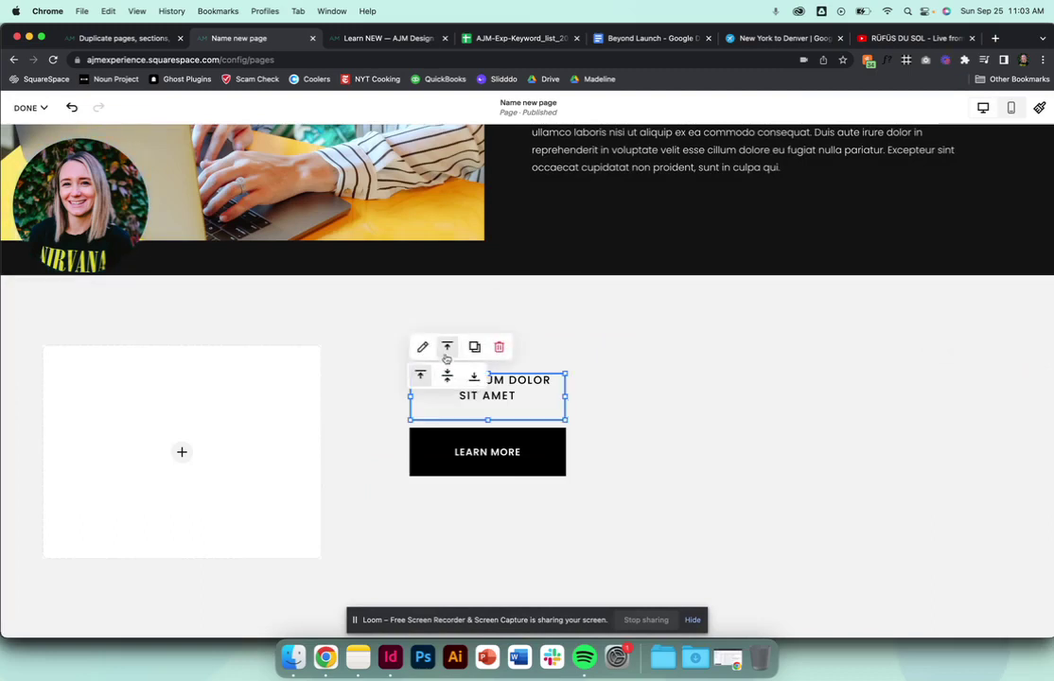
{"action": "left_click", "coordinate": [447, 376]}
{"action": "left_click", "coordinate": [369, 401]}
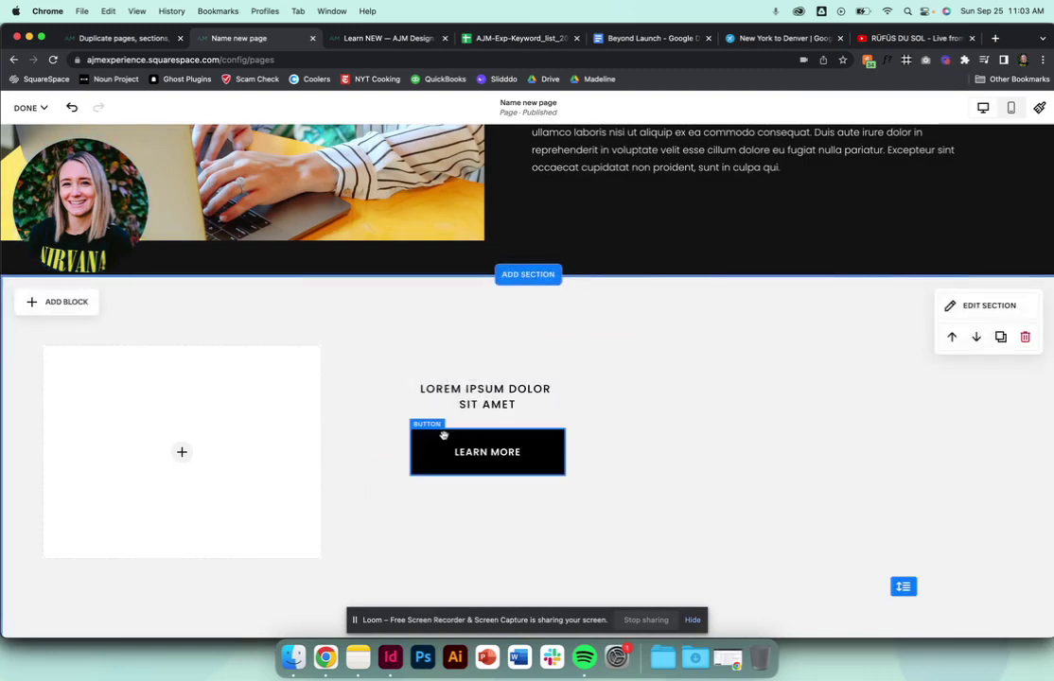
- Change the Learn More button's style to Secondary
{"action": "left_click", "coordinate": [444, 435]}
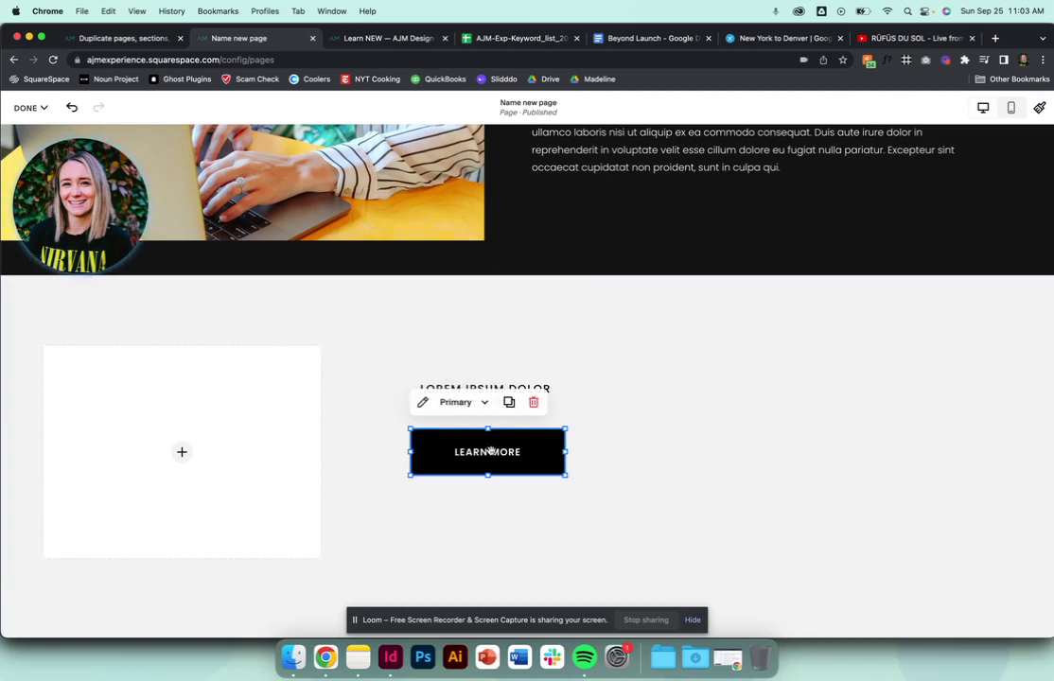
{"action": "left_click", "coordinate": [459, 403]}
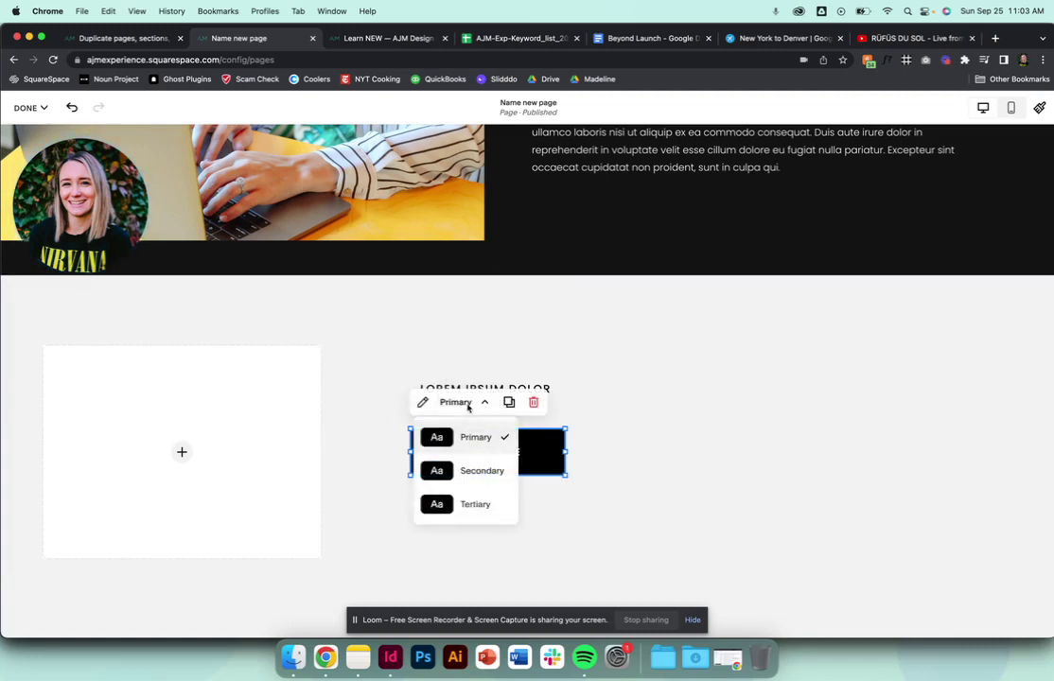
{"action": "left_click", "coordinate": [480, 469]}
{"action": "left_click", "coordinate": [496, 404]}
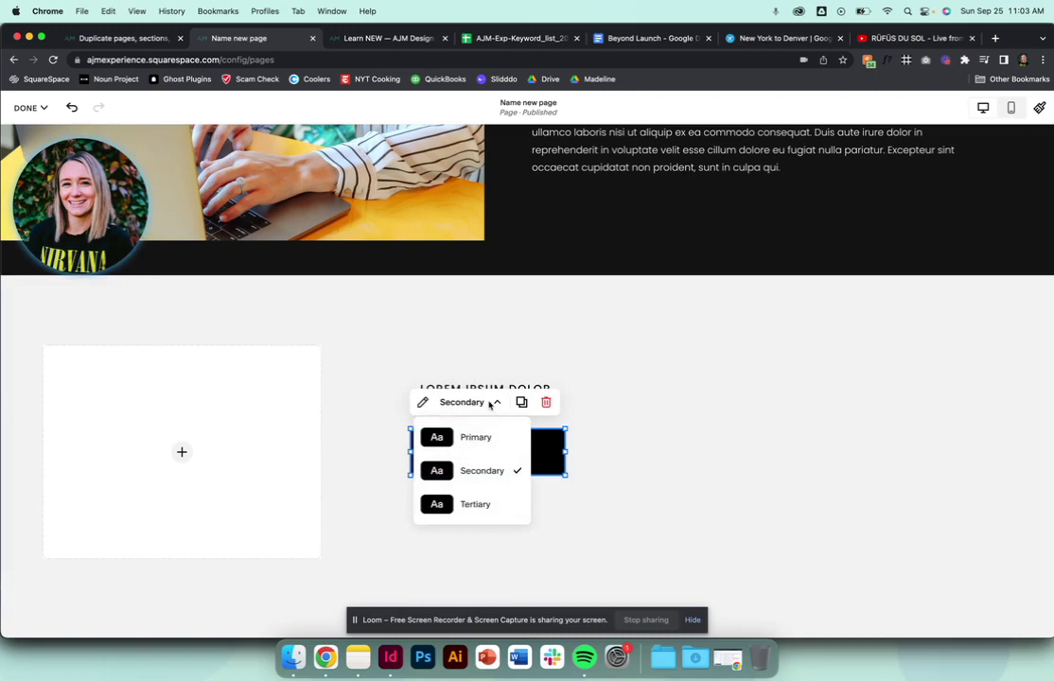
{"action": "key", "text": "Escape"}
{"action": "left_click", "coordinate": [447, 449]}
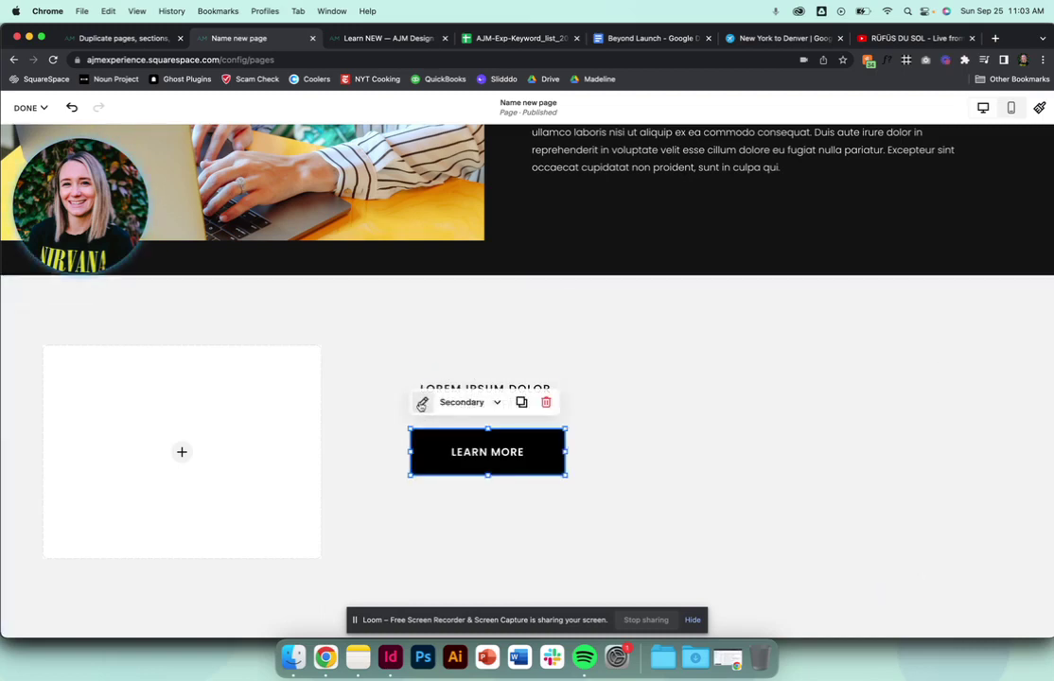
- Set the Learn More button's design to Fit so it sizes to its label
{"action": "left_click", "coordinate": [422, 404]}
{"action": "left_click", "coordinate": [653, 354]}
{"action": "left_click", "coordinate": [639, 462]}
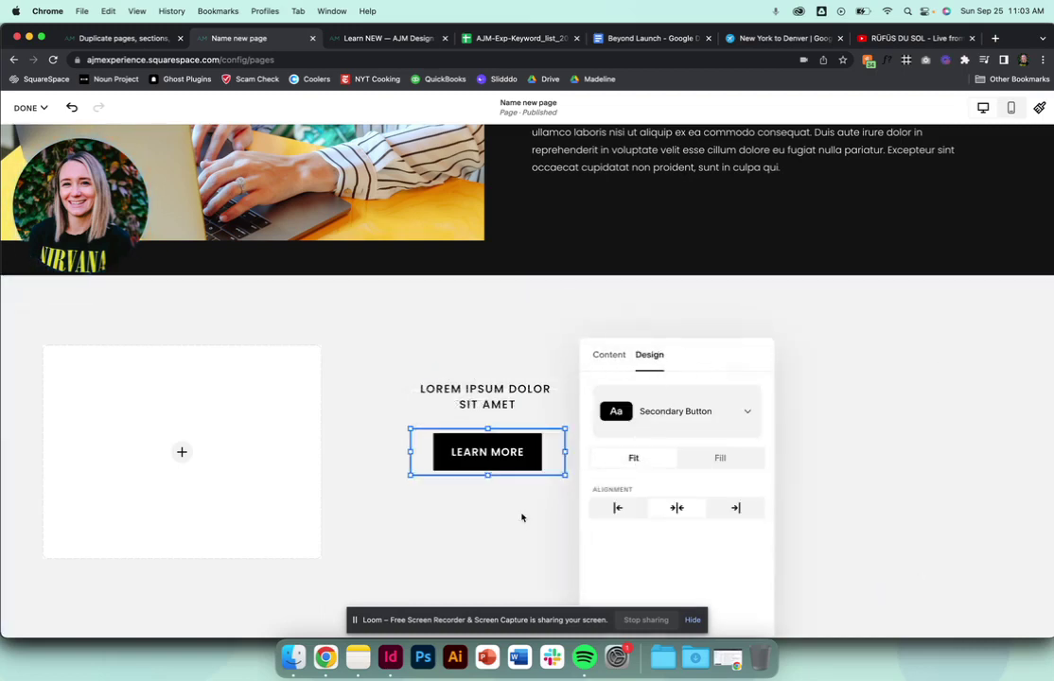
{"action": "left_click", "coordinate": [508, 516]}
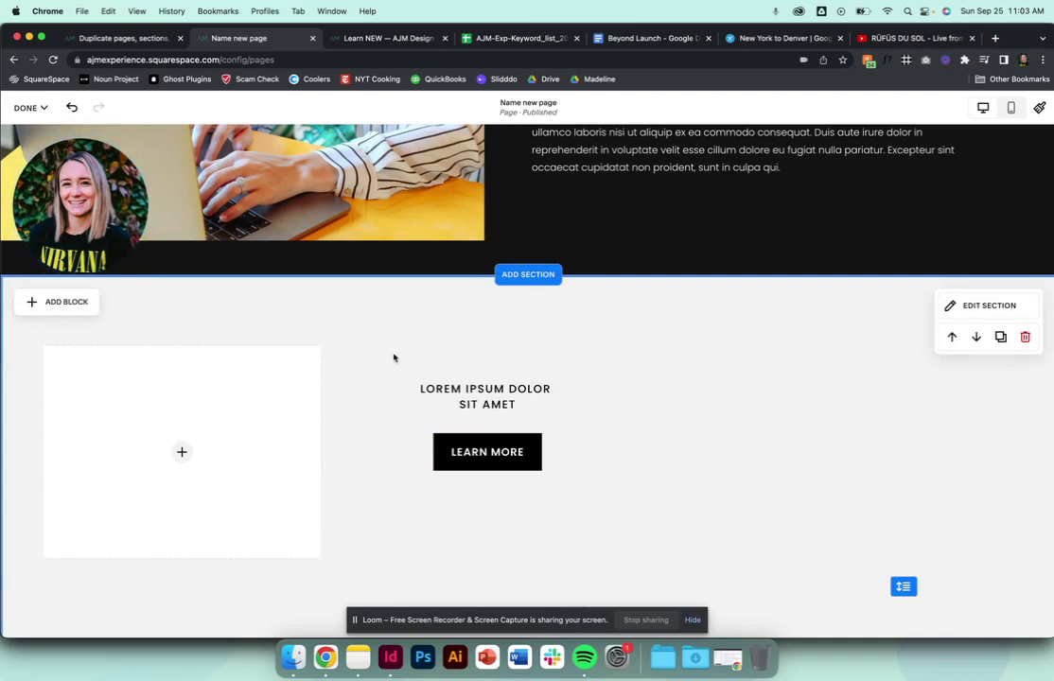
- Move the heading and button together onto the empty image block, and narrow the image block so they sit centered in it
{"action": "left_click", "coordinate": [454, 415]}
{"action": "left_click_drag", "start_coordinate": [498, 377], "coordinate": [204, 413]}
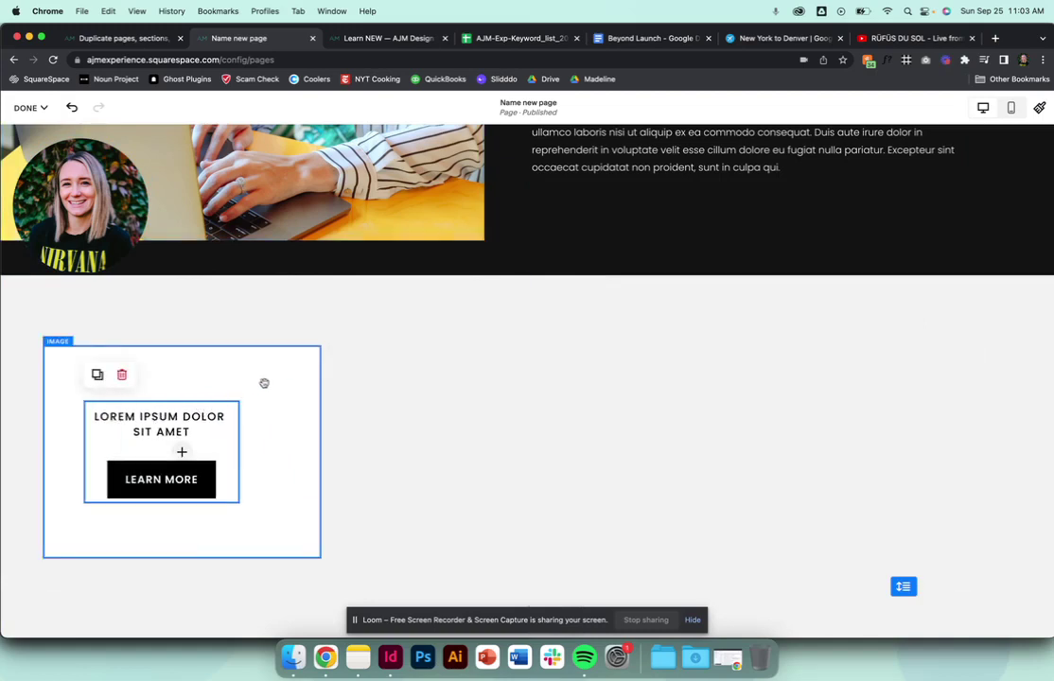
{"action": "left_click", "coordinate": [264, 383]}
{"action": "left_click_drag", "start_coordinate": [319, 451], "coordinate": [284, 451]}
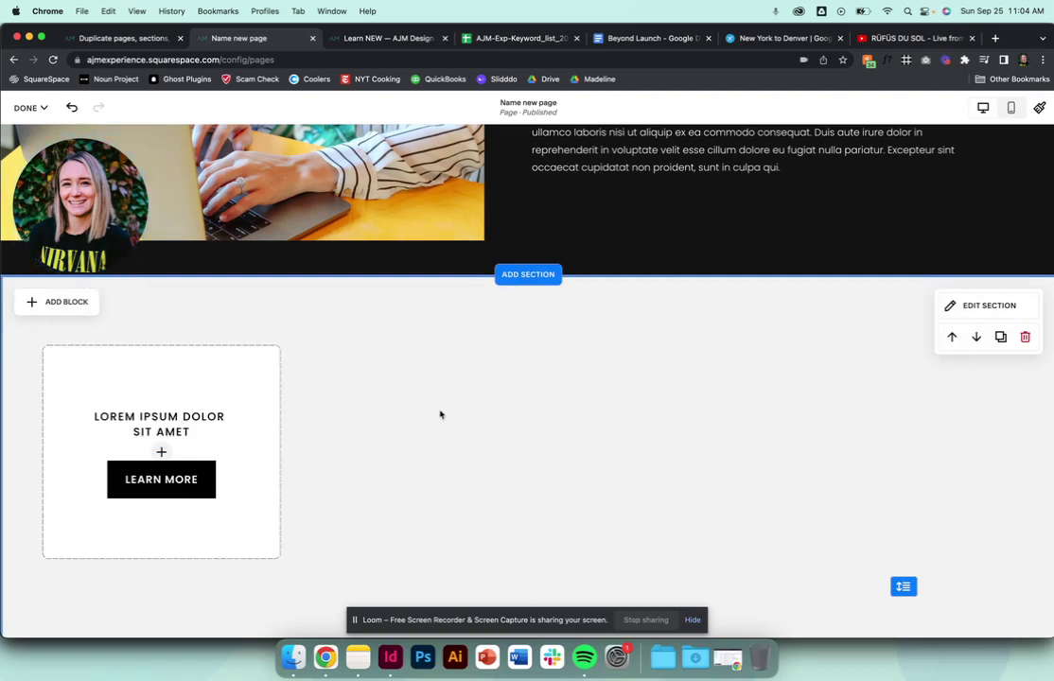
- Duplicate the image block, heading and button as one group and place the copy beside the original on the same row
{"action": "scroll", "coordinate": [440, 414], "scroll_direction": "down", "scroll_amount": 1}
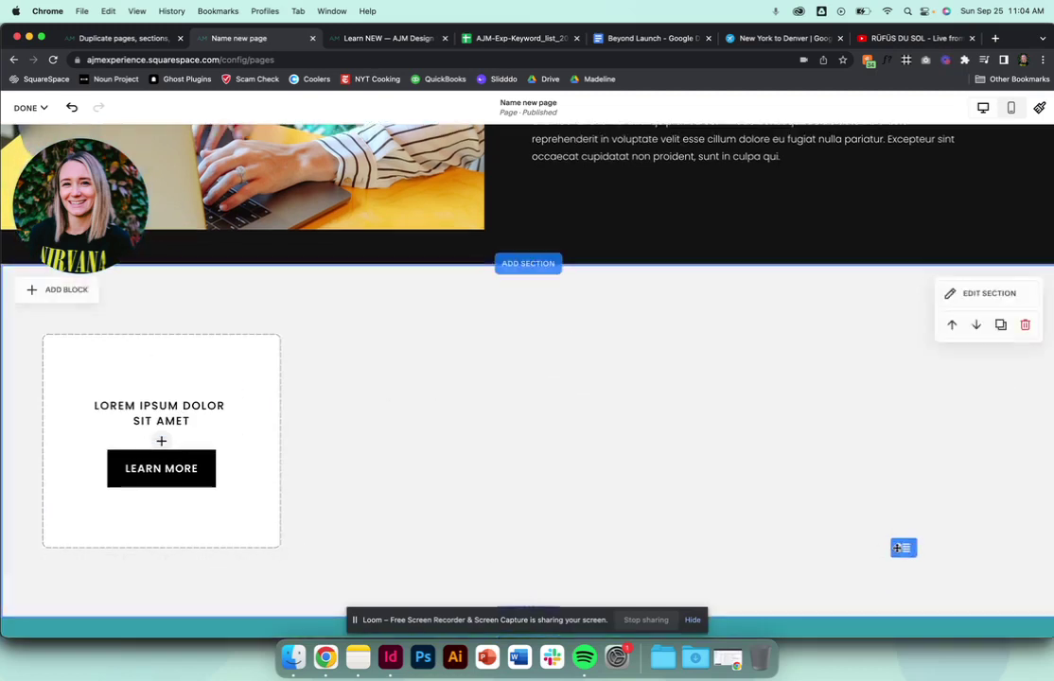
{"action": "scroll", "coordinate": [406, 418], "scroll_direction": "up", "scroll_amount": 3}
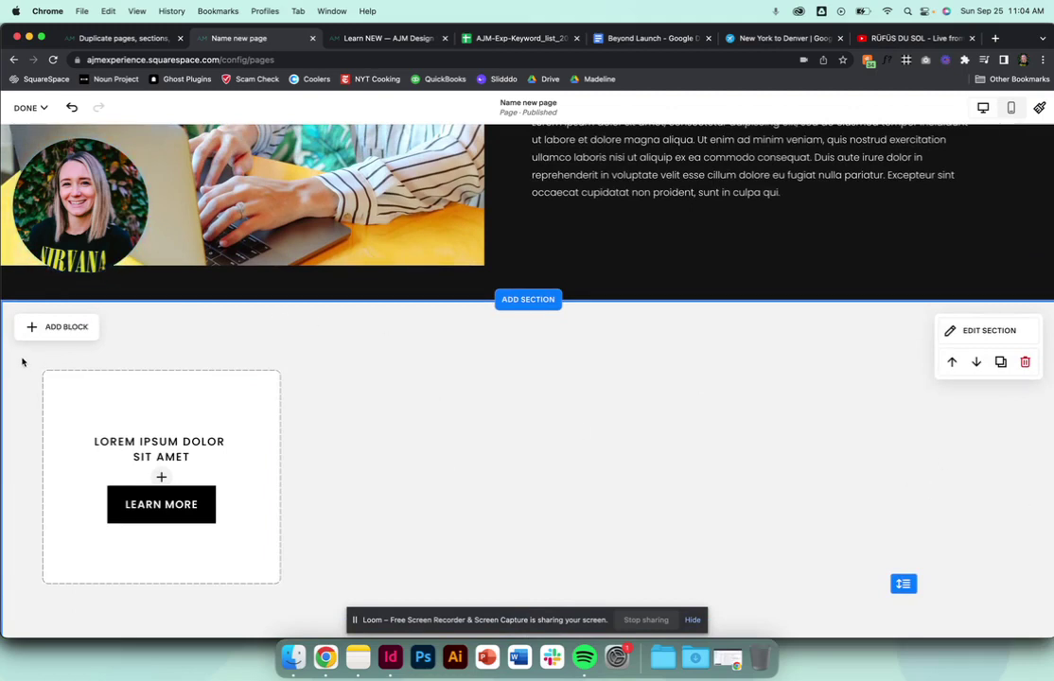
{"action": "left_click_drag", "start_coordinate": [22, 361], "coordinate": [310, 617]}
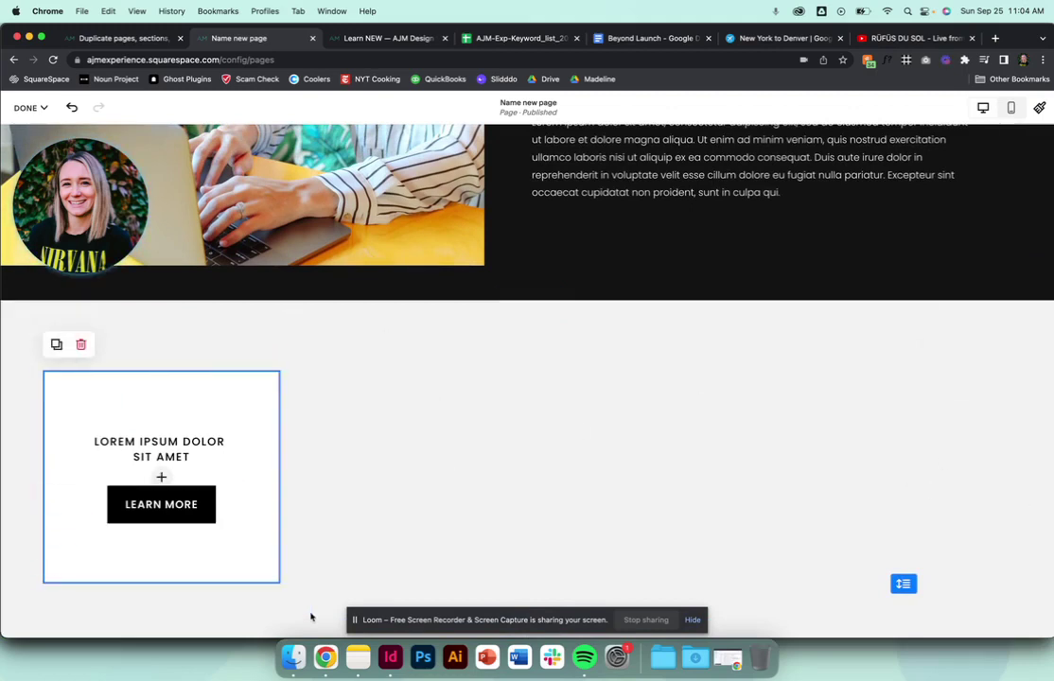
{"action": "left_click", "coordinate": [57, 345]}
{"action": "left_click_drag", "start_coordinate": [177, 419], "coordinate": [424, 407]}
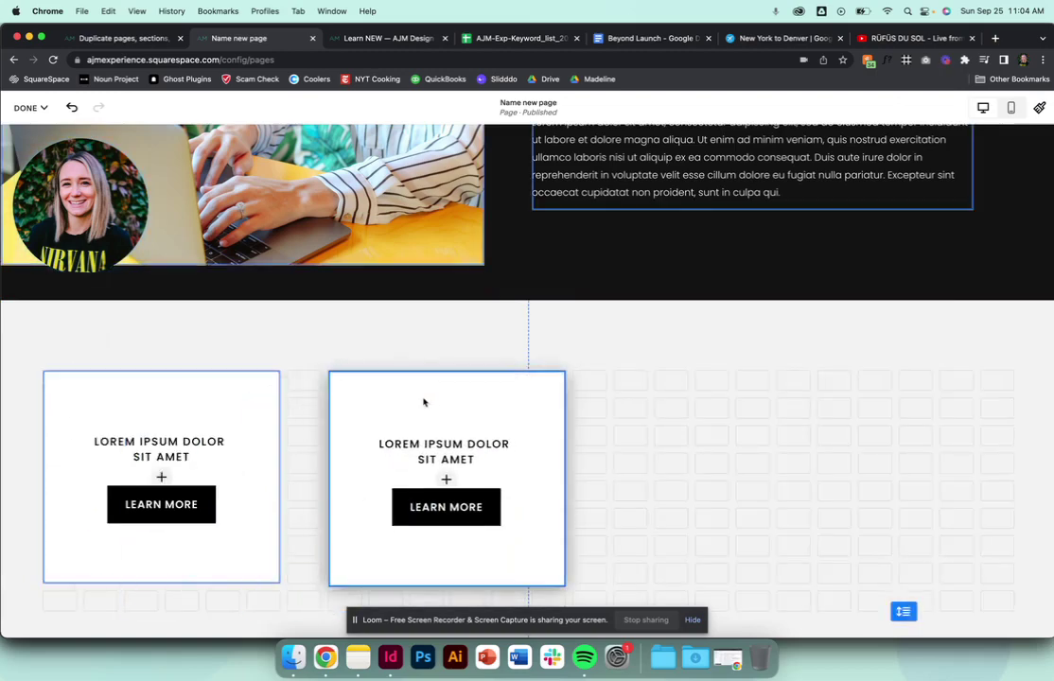
{"action": "left_click", "coordinate": [673, 414]}
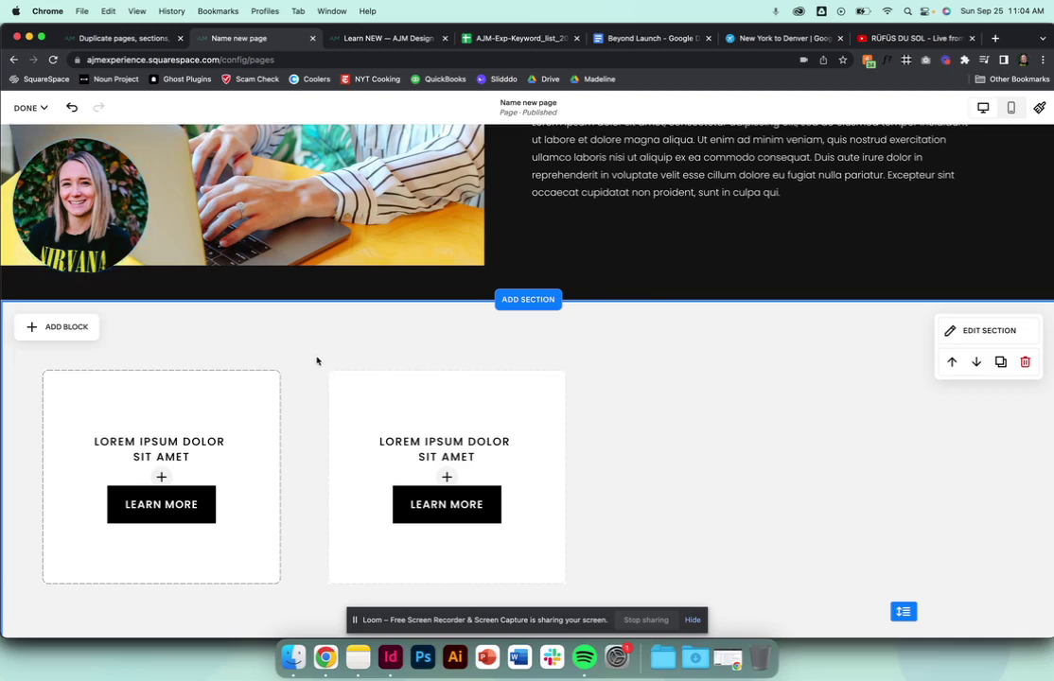
- Duplicate the second card's group of blocks and place the copy as a third card in the row, evenly spaced
{"action": "left_click", "coordinate": [398, 417]}
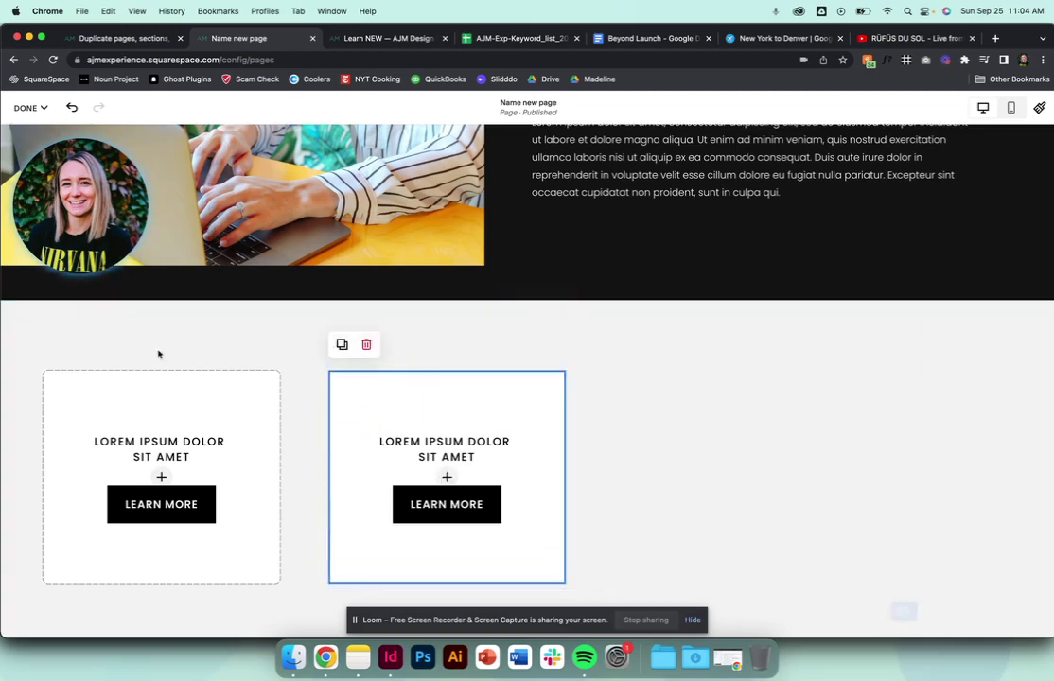
{"action": "left_click", "coordinate": [342, 345]}
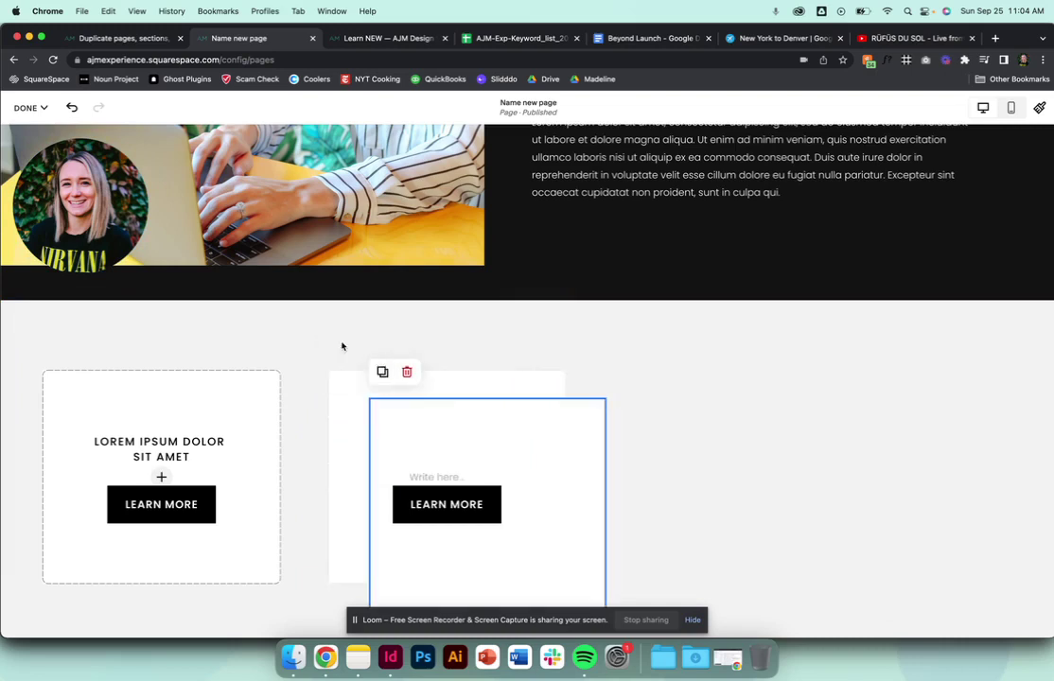
{"action": "left_click_drag", "start_coordinate": [409, 420], "coordinate": [657, 379]}
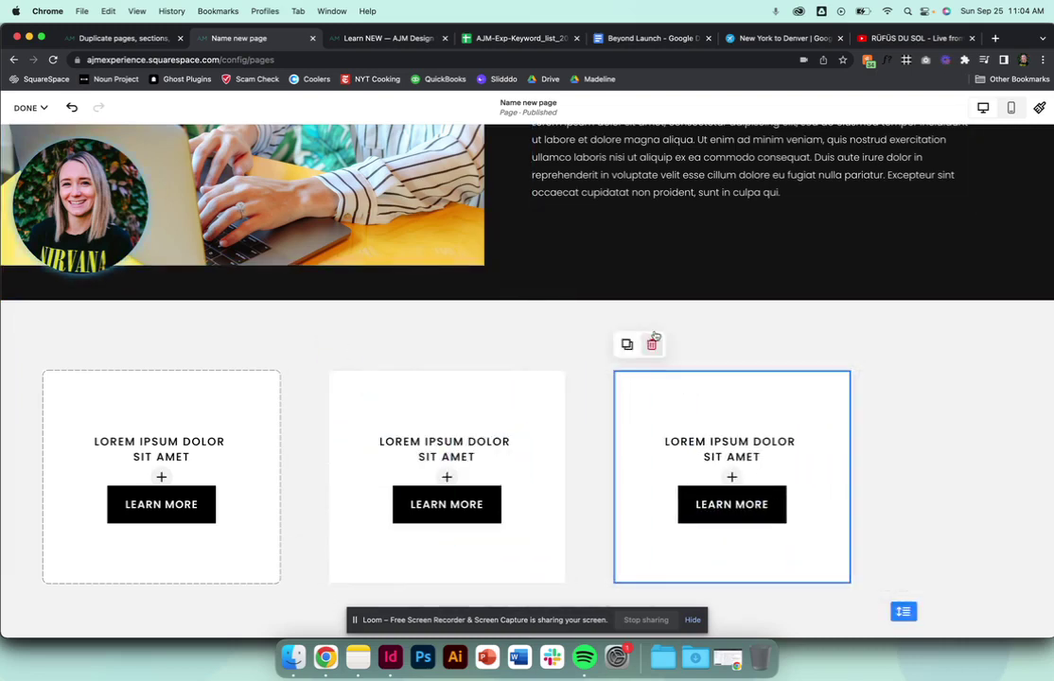
{"action": "left_click", "coordinate": [654, 332]}
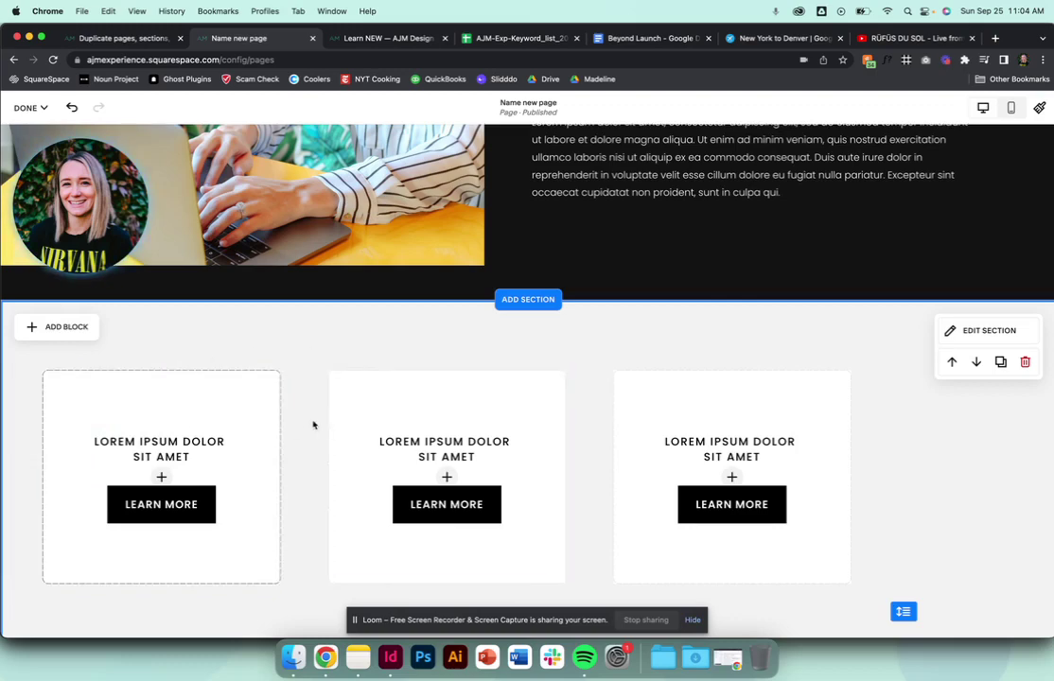
- Save the page edits and leave the page editor
{"action": "scroll", "coordinate": [314, 425], "scroll_direction": "up", "scroll_amount": 3}
{"action": "left_click", "coordinate": [27, 107]}
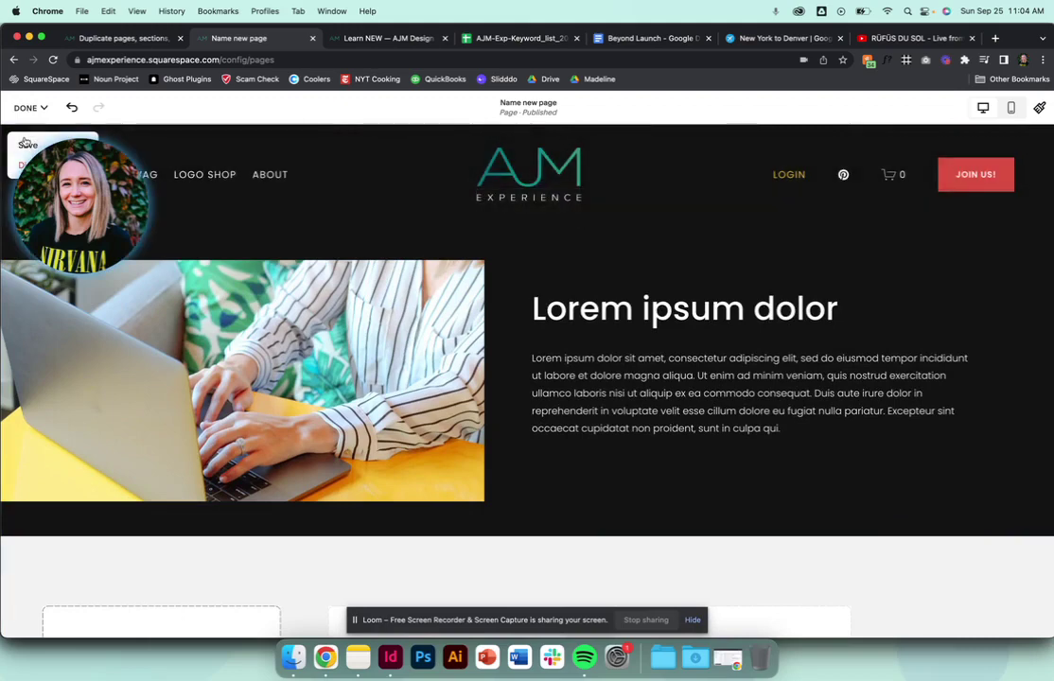
{"action": "left_click", "coordinate": [26, 143]}
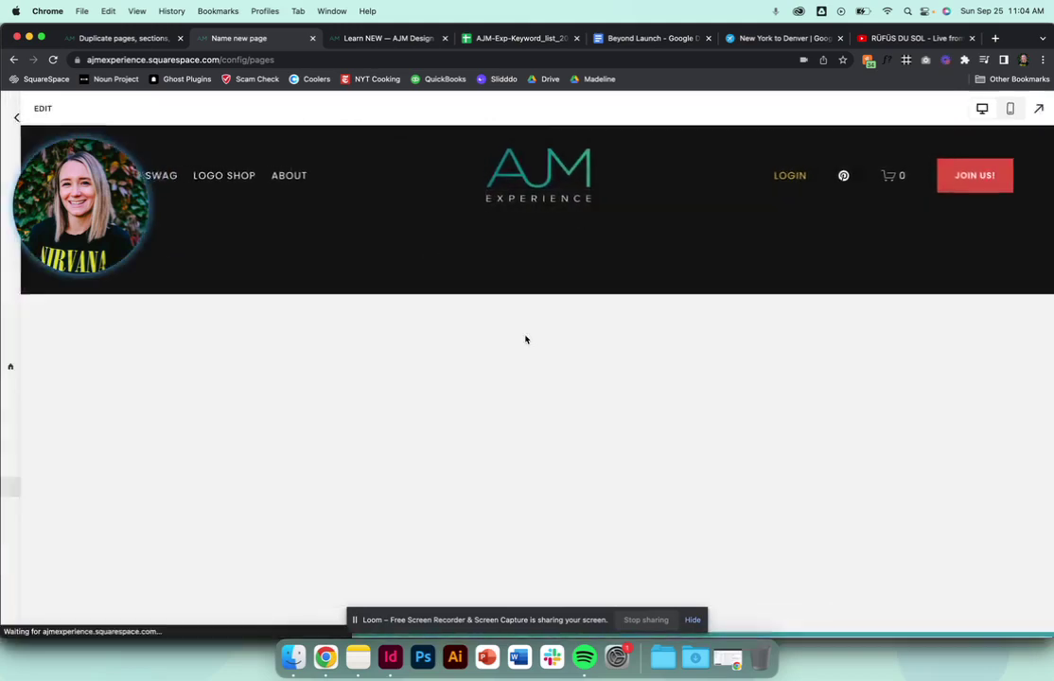